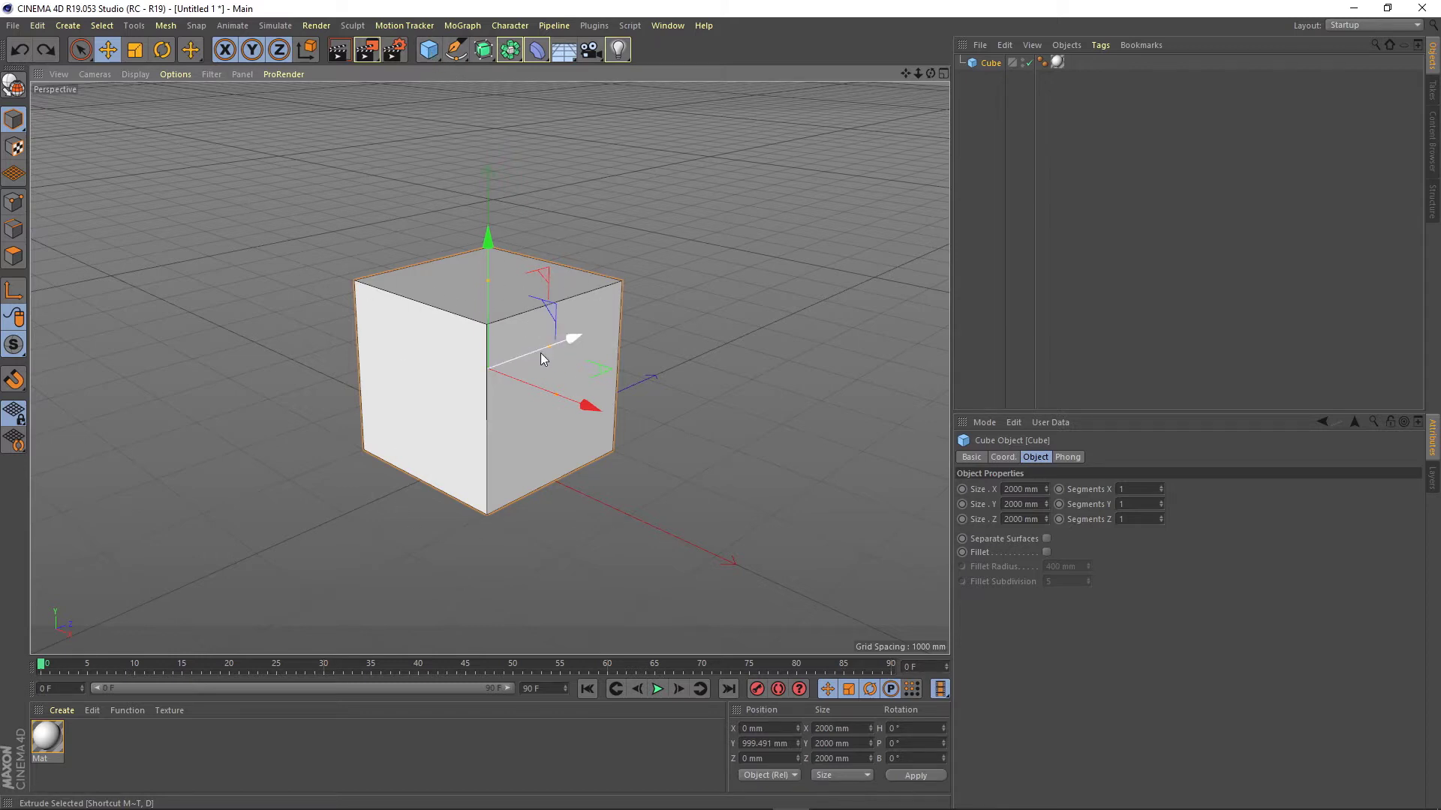
# Make the cube editable, switch to Polygons mode and select its right face.
pyautogui.click(15, 88)
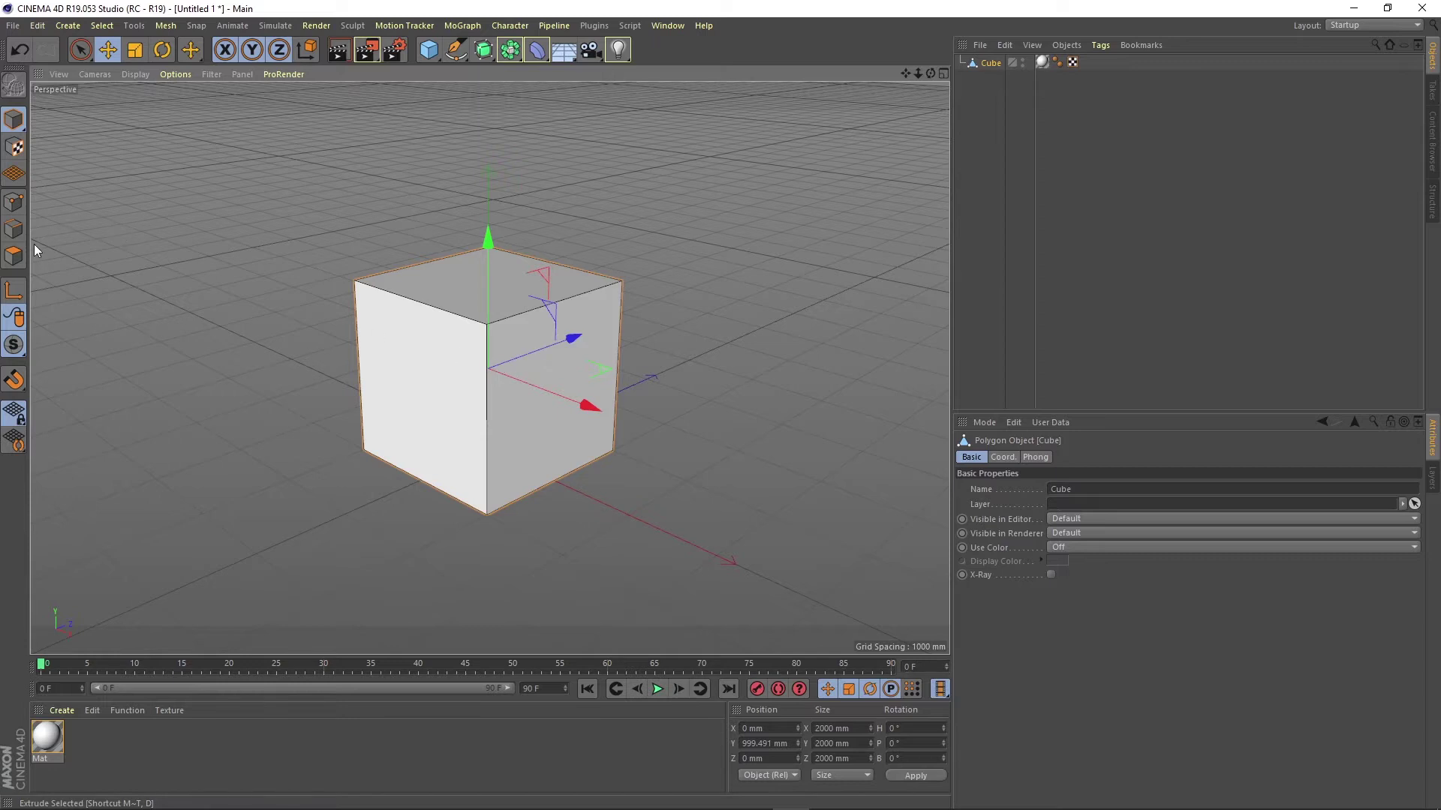
pyautogui.click(15, 257)
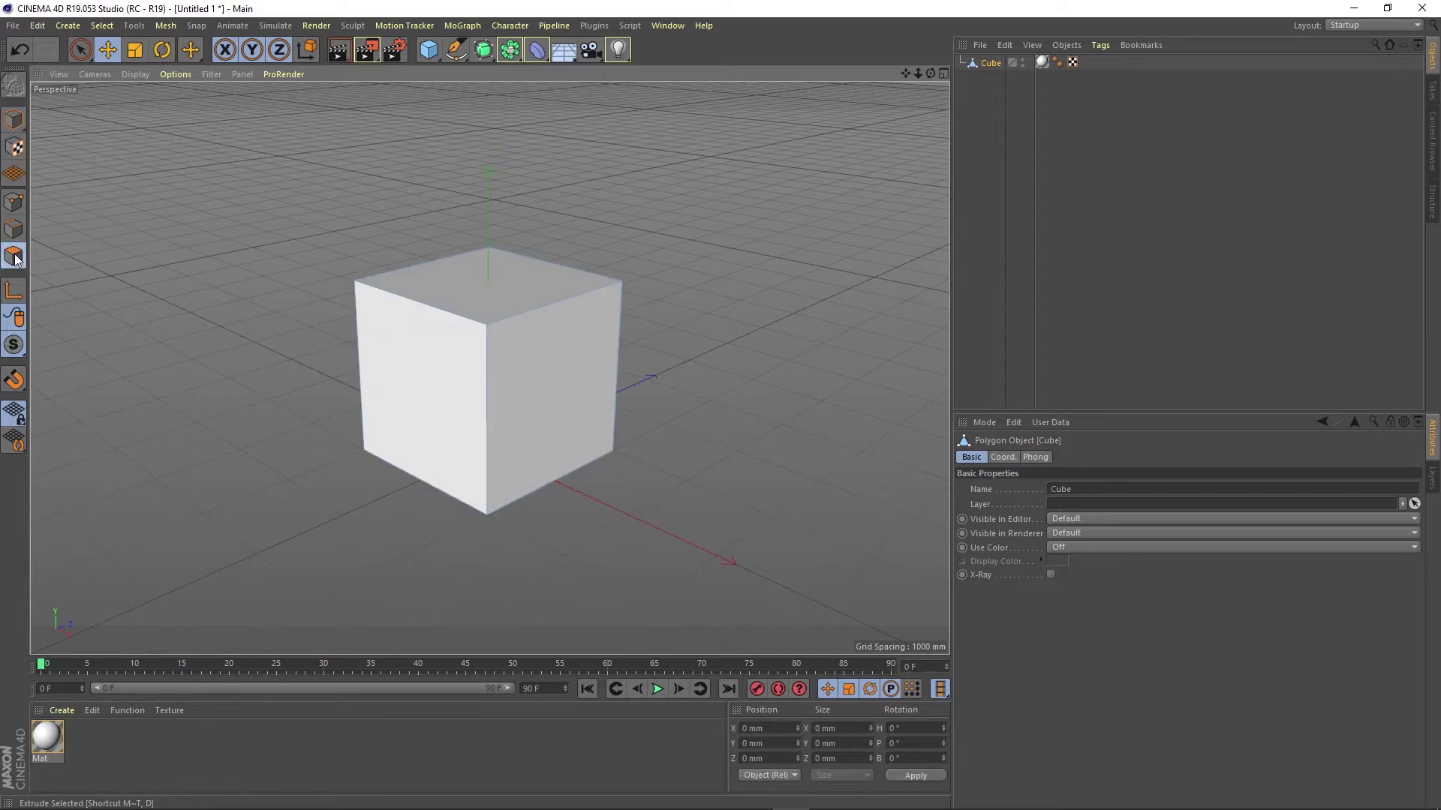
pyautogui.click(542, 389)
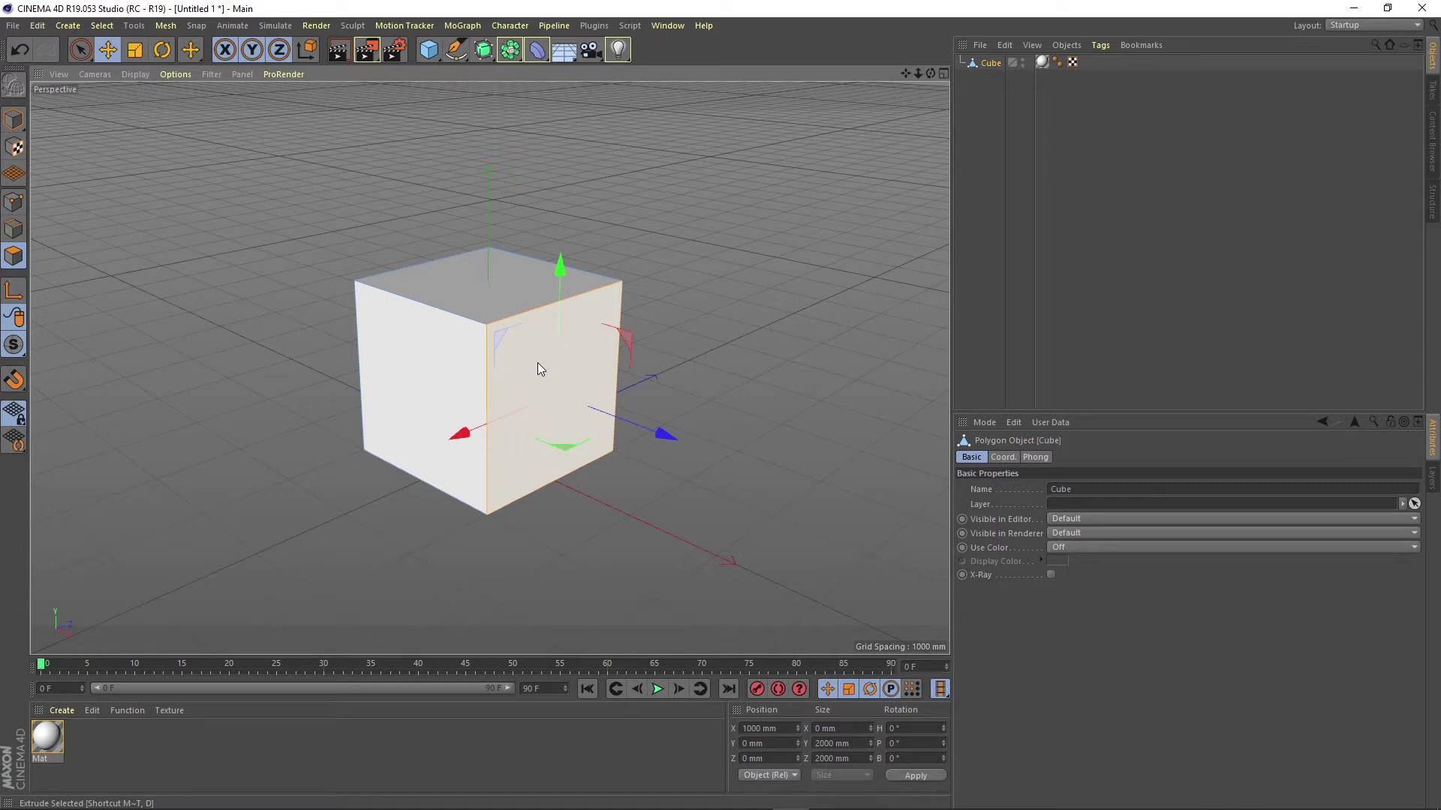
# Extrude the cube's right face outward twice, lengthening the block to X 2197 mm.
pyautogui.rightClick(535, 356)
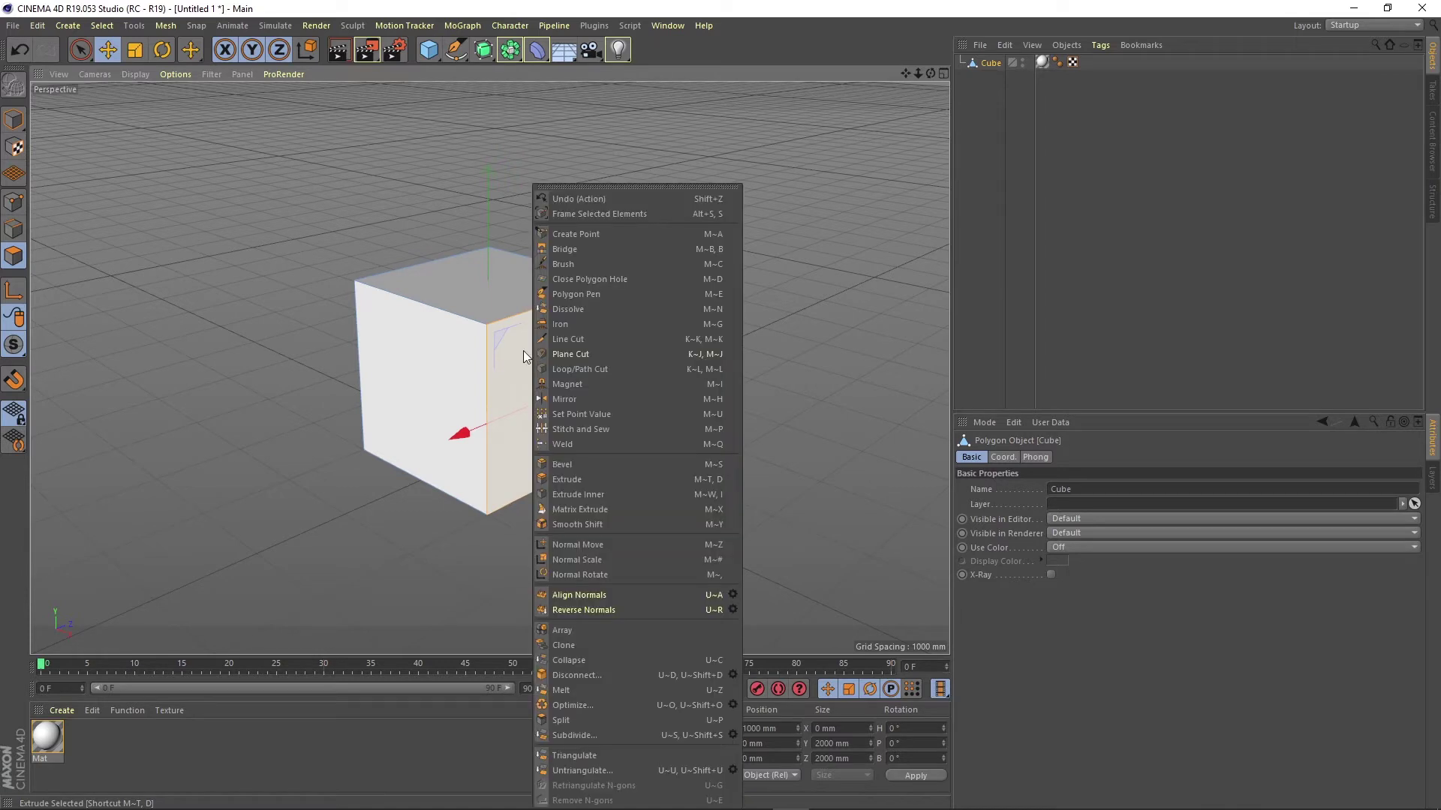
pyautogui.click(581, 479)
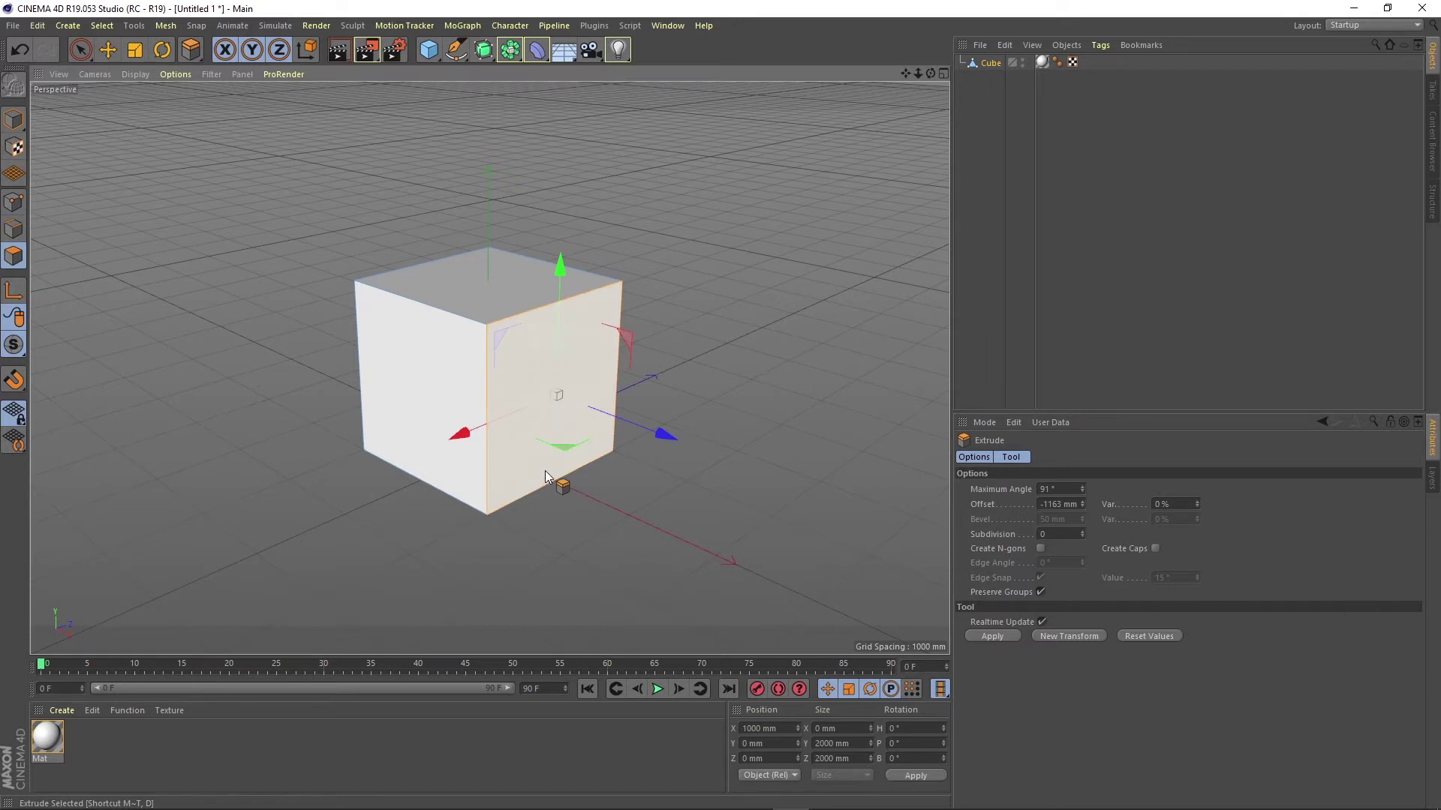
pyautogui.moveTo(545, 470)
pyautogui.mouseDown()
pyautogui.moveTo(616, 472)
pyautogui.moveTo(555, 485)
pyautogui.mouseUp()
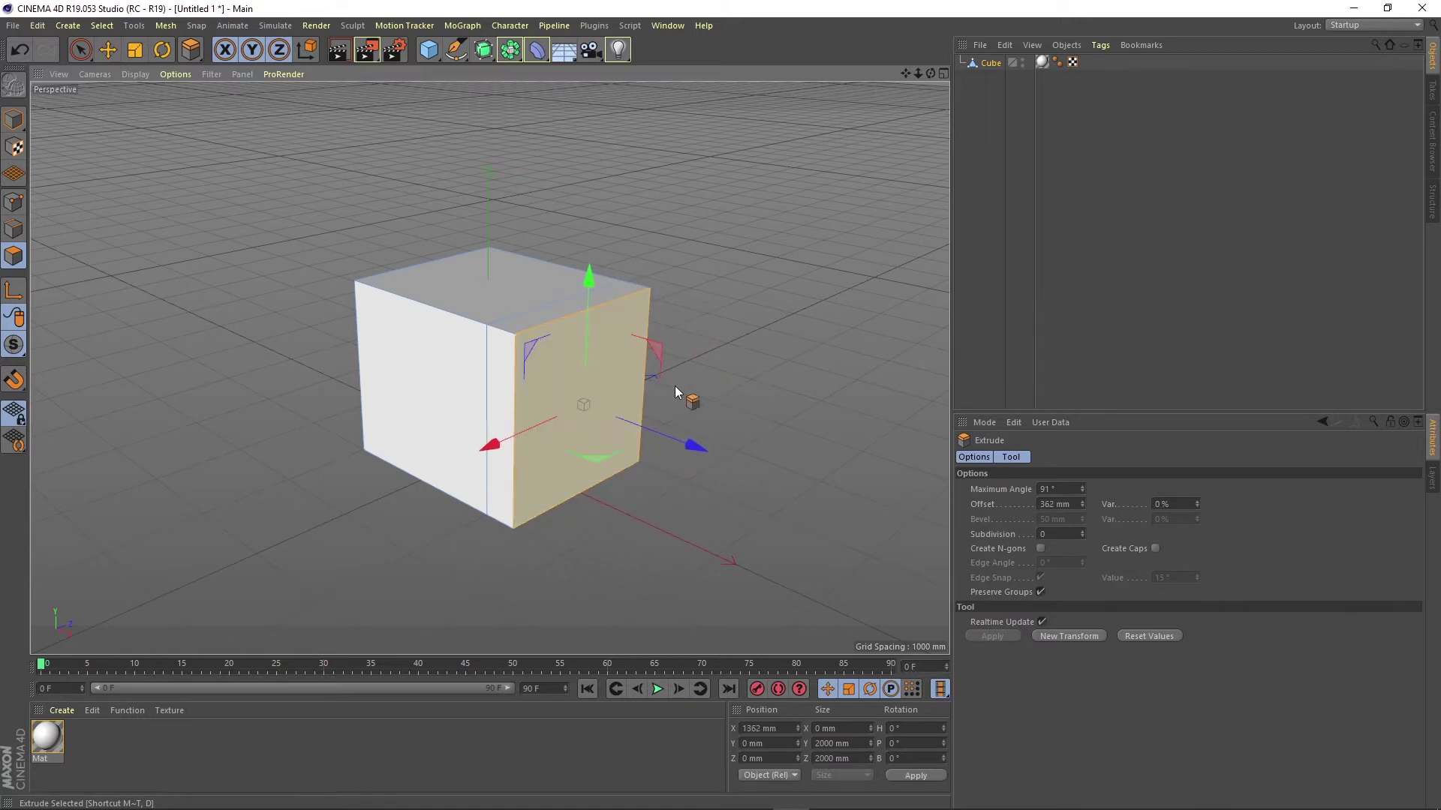
pyautogui.moveTo(782, 388); pyautogui.dragTo(856, 395)
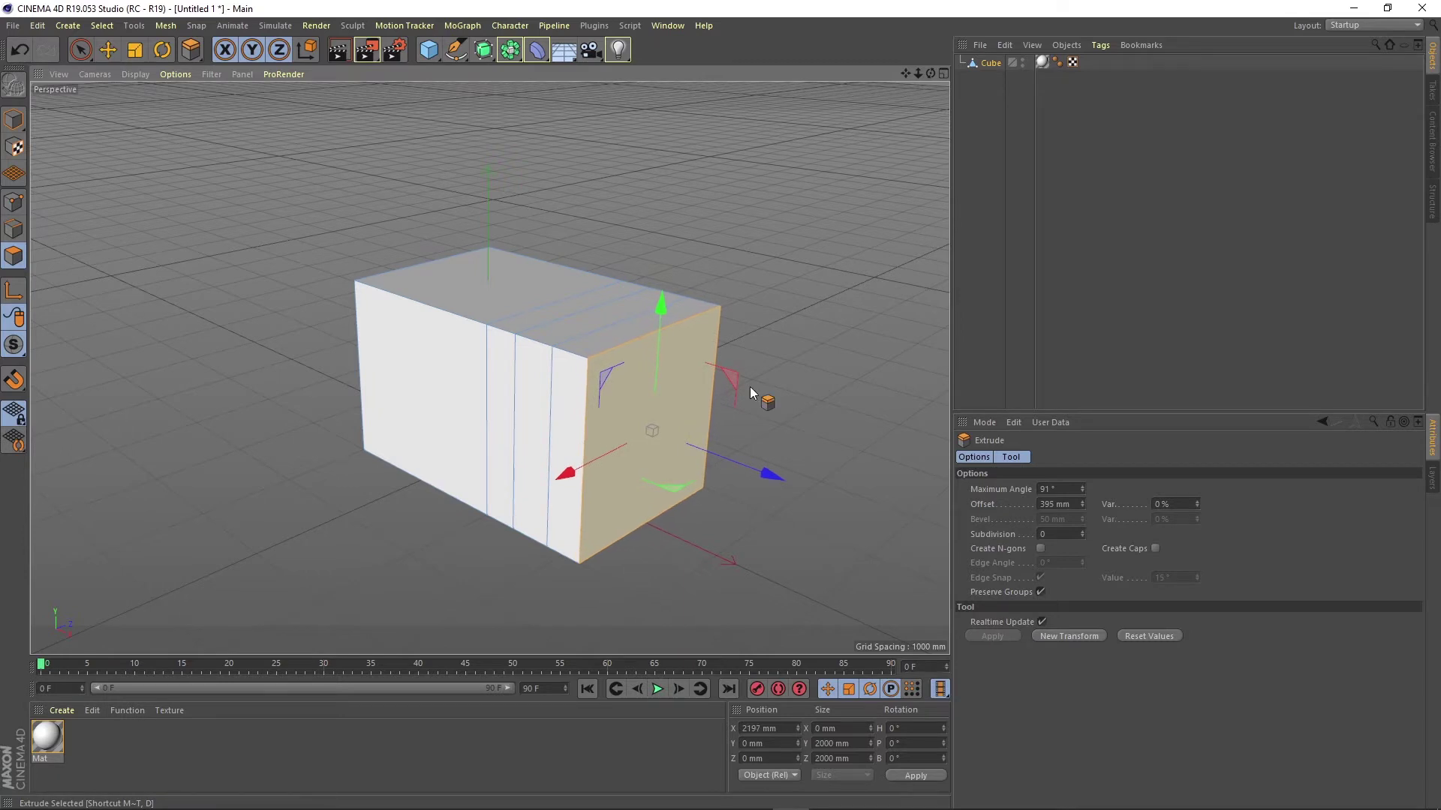
# Extrude a top strip upward into a fin and two front strips 472 mm out into a slab.
pyautogui.click(555, 307)
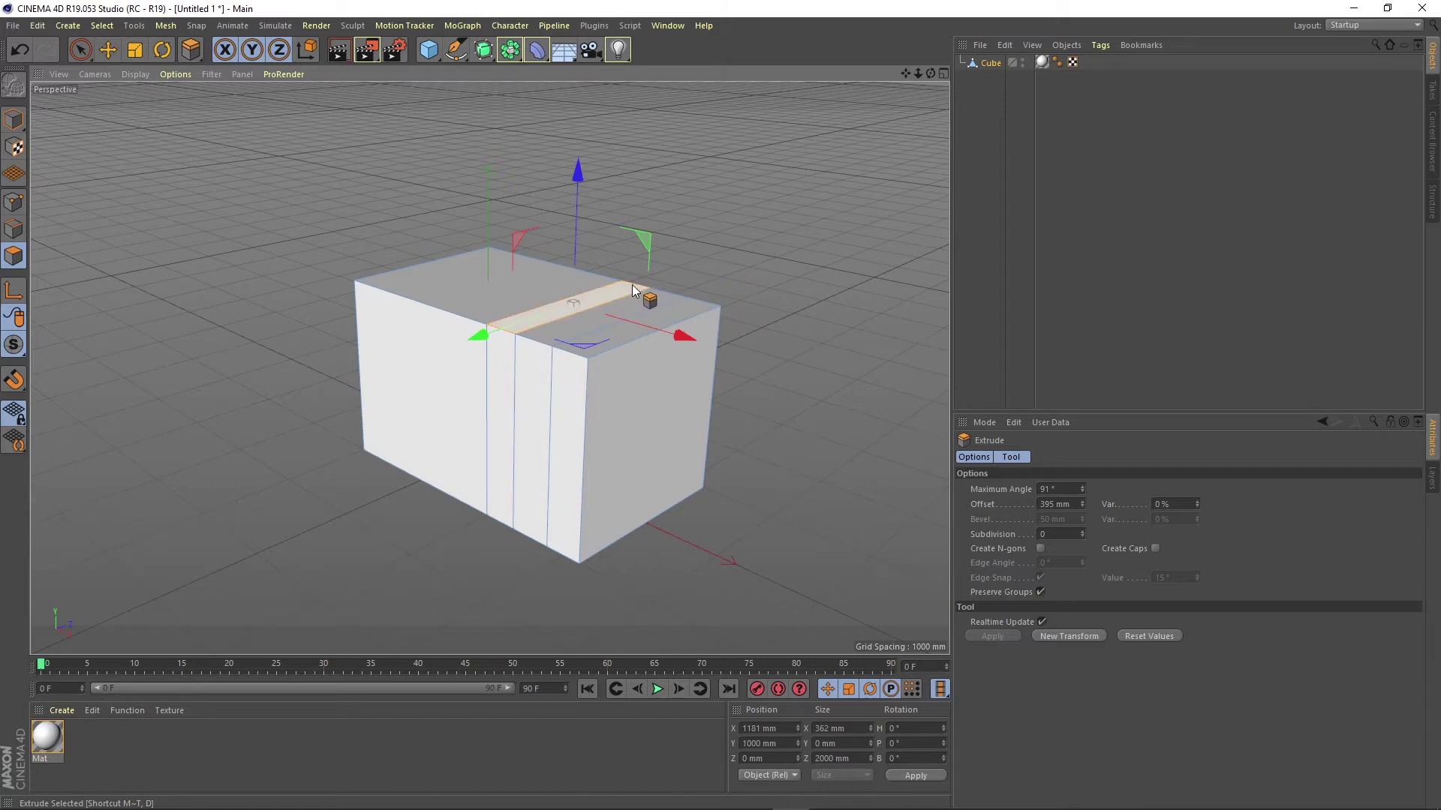
pyautogui.moveTo(696, 291); pyautogui.dragTo(746, 291)
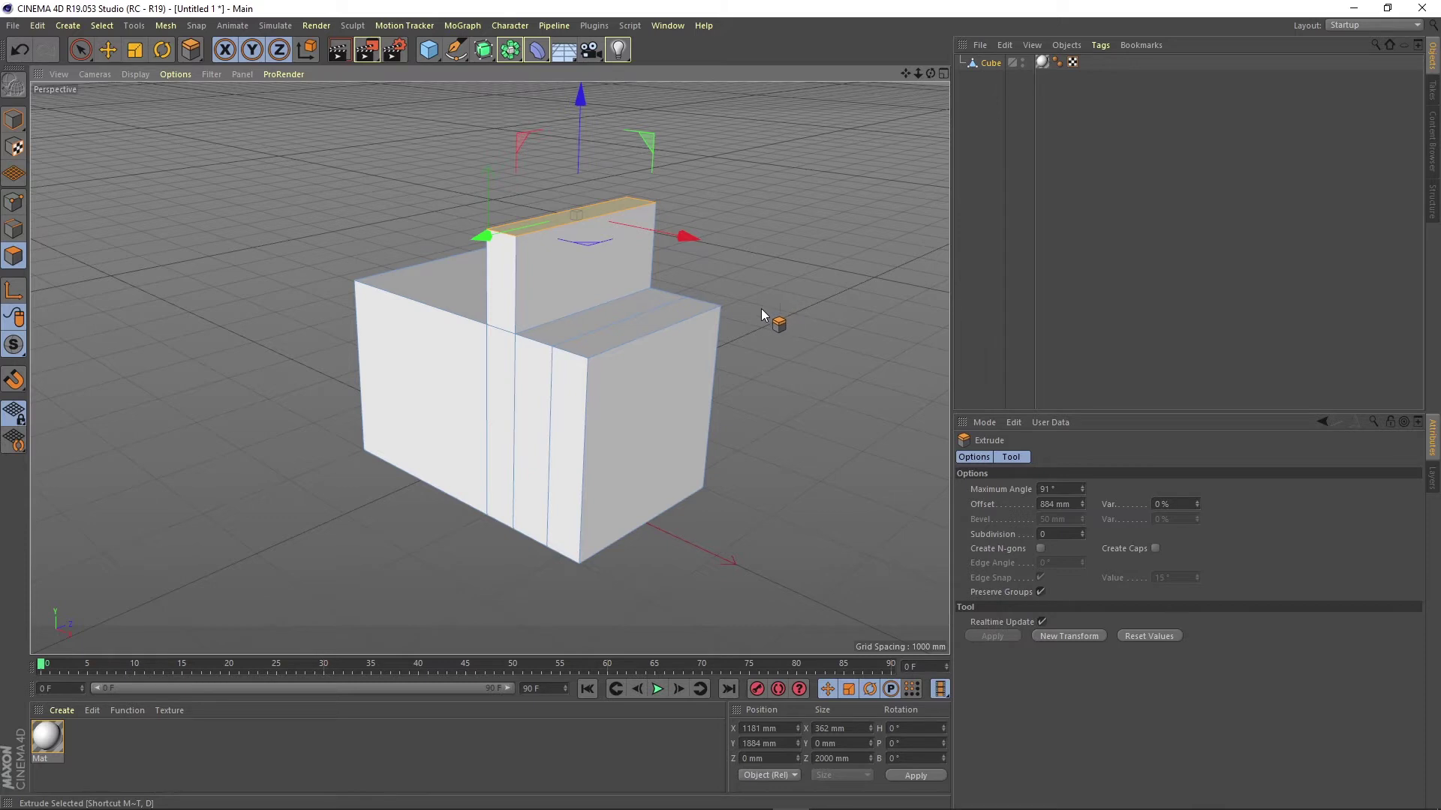
pyautogui.click(533, 403)
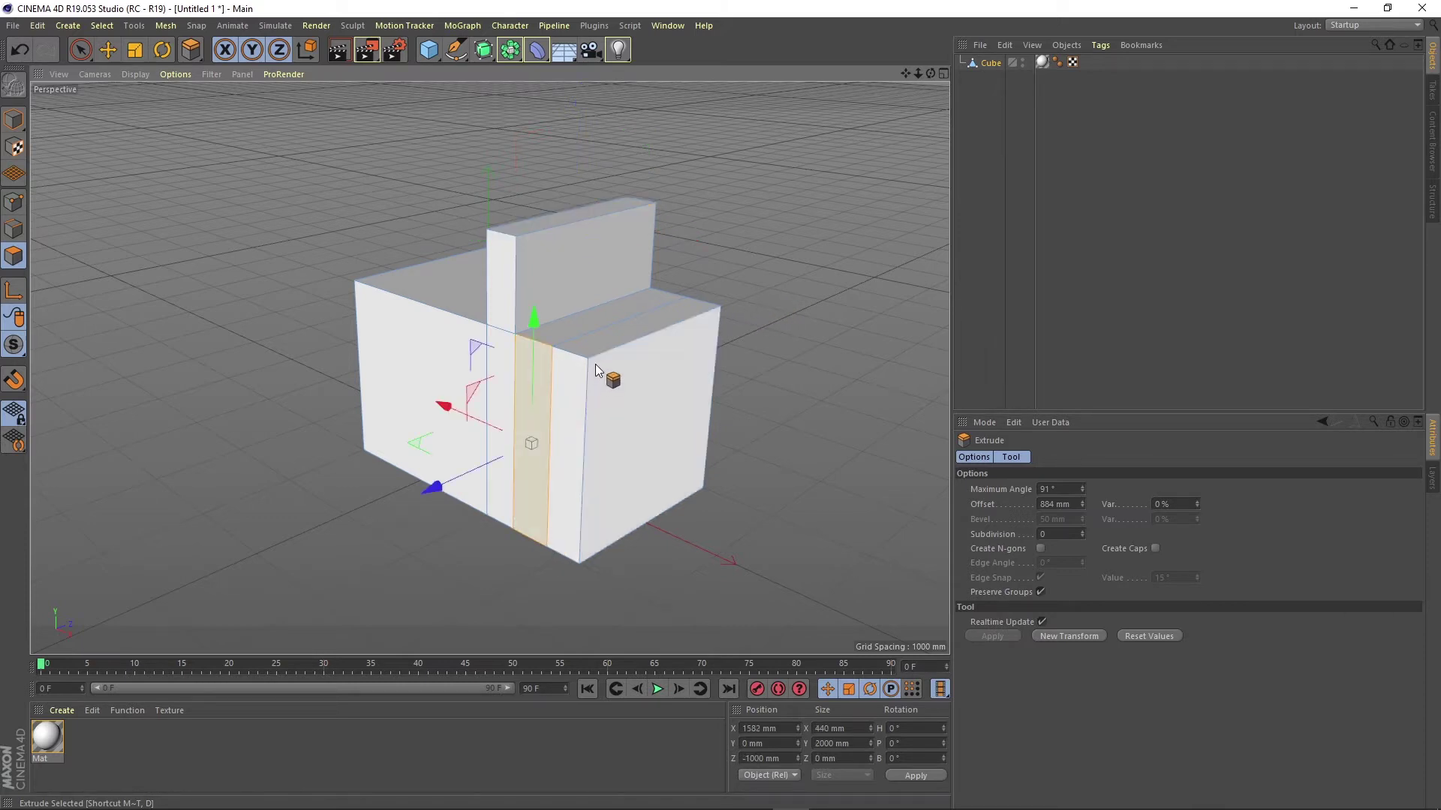
pyautogui.keyDown('shift'); pyautogui.click(595, 333); pyautogui.keyUp('shift')
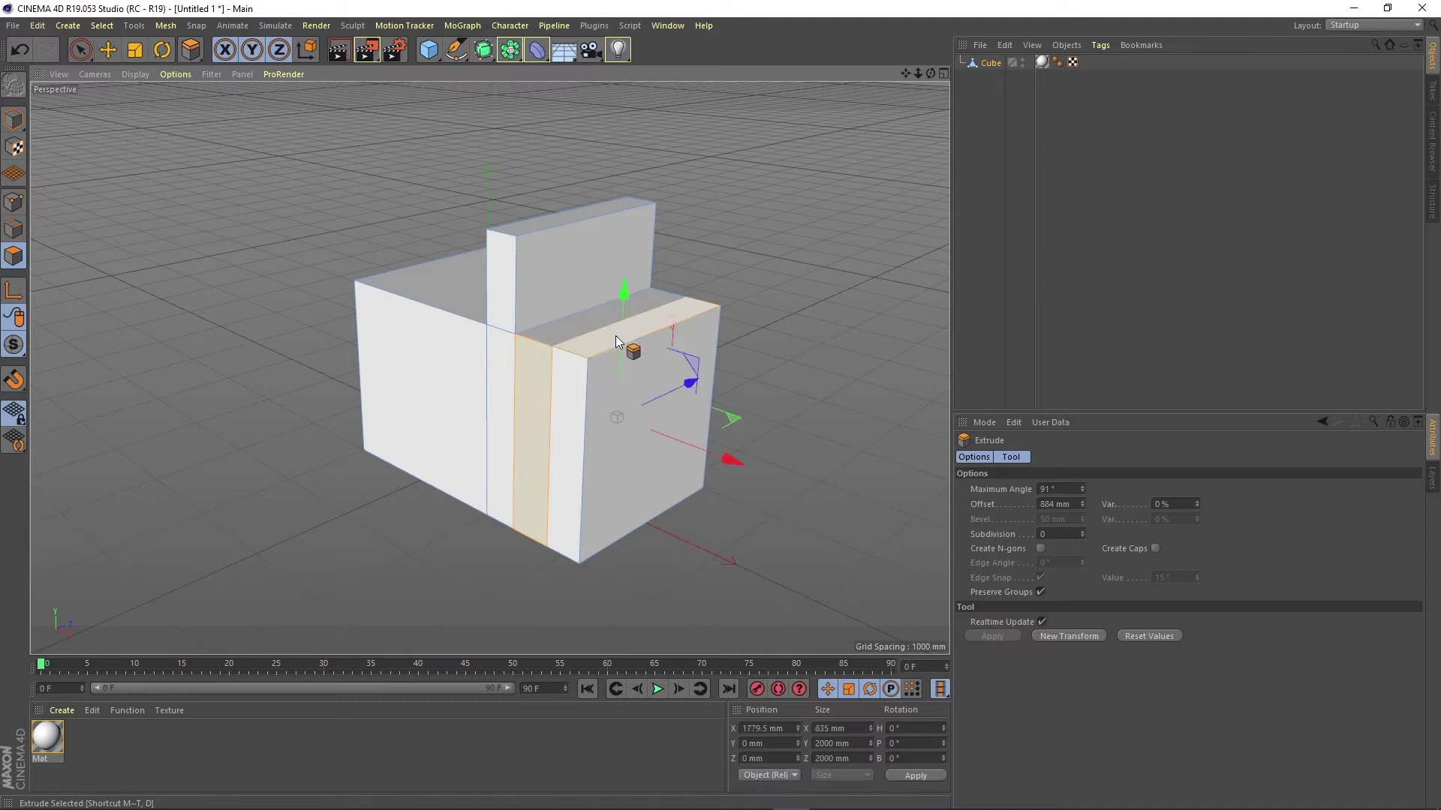
pyautogui.keyDown('alt'); pyautogui.moveTo(700, 395); pyautogui.dragTo(645, 555); pyautogui.keyUp('alt')
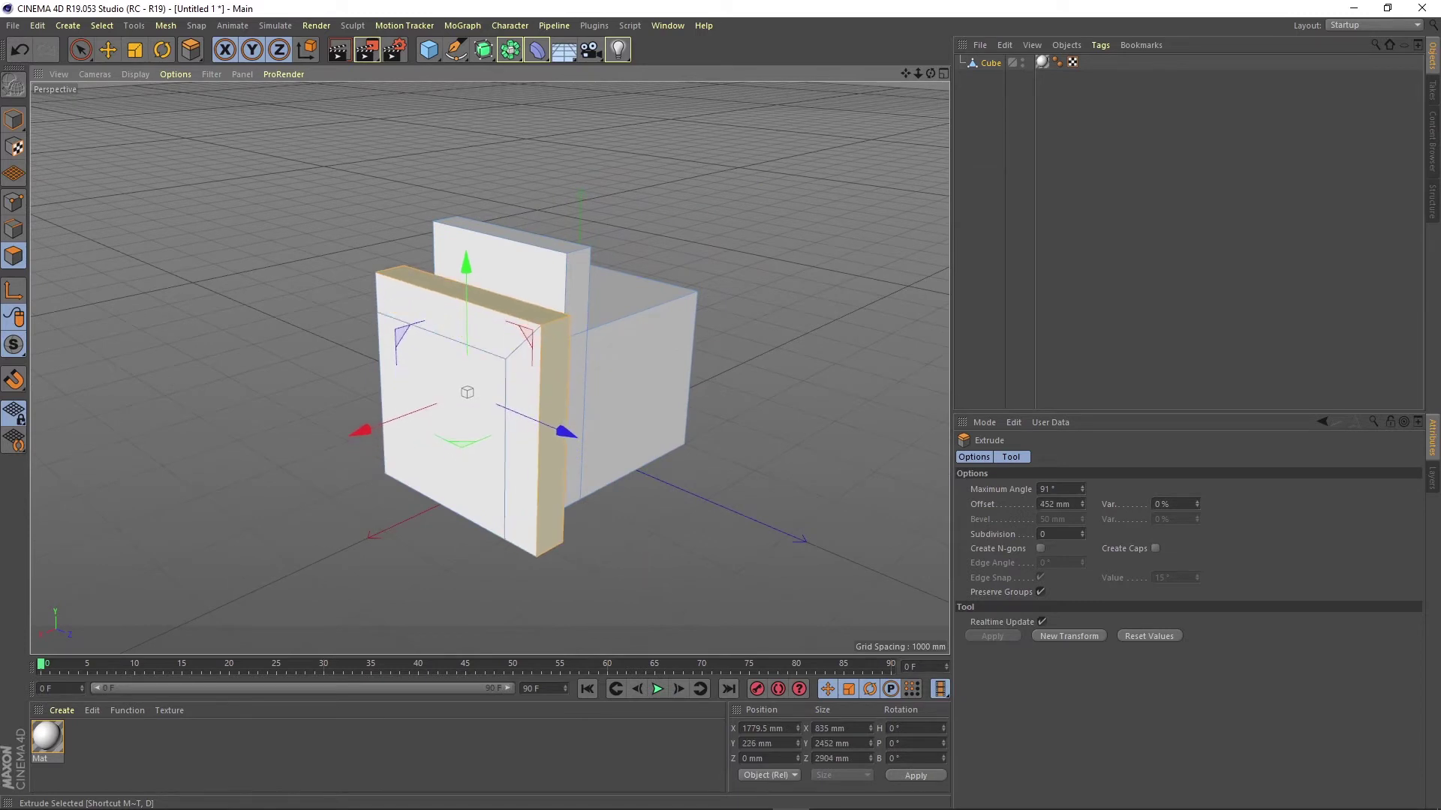
pyautogui.moveTo(379, 562); pyautogui.dragTo(462, 564)
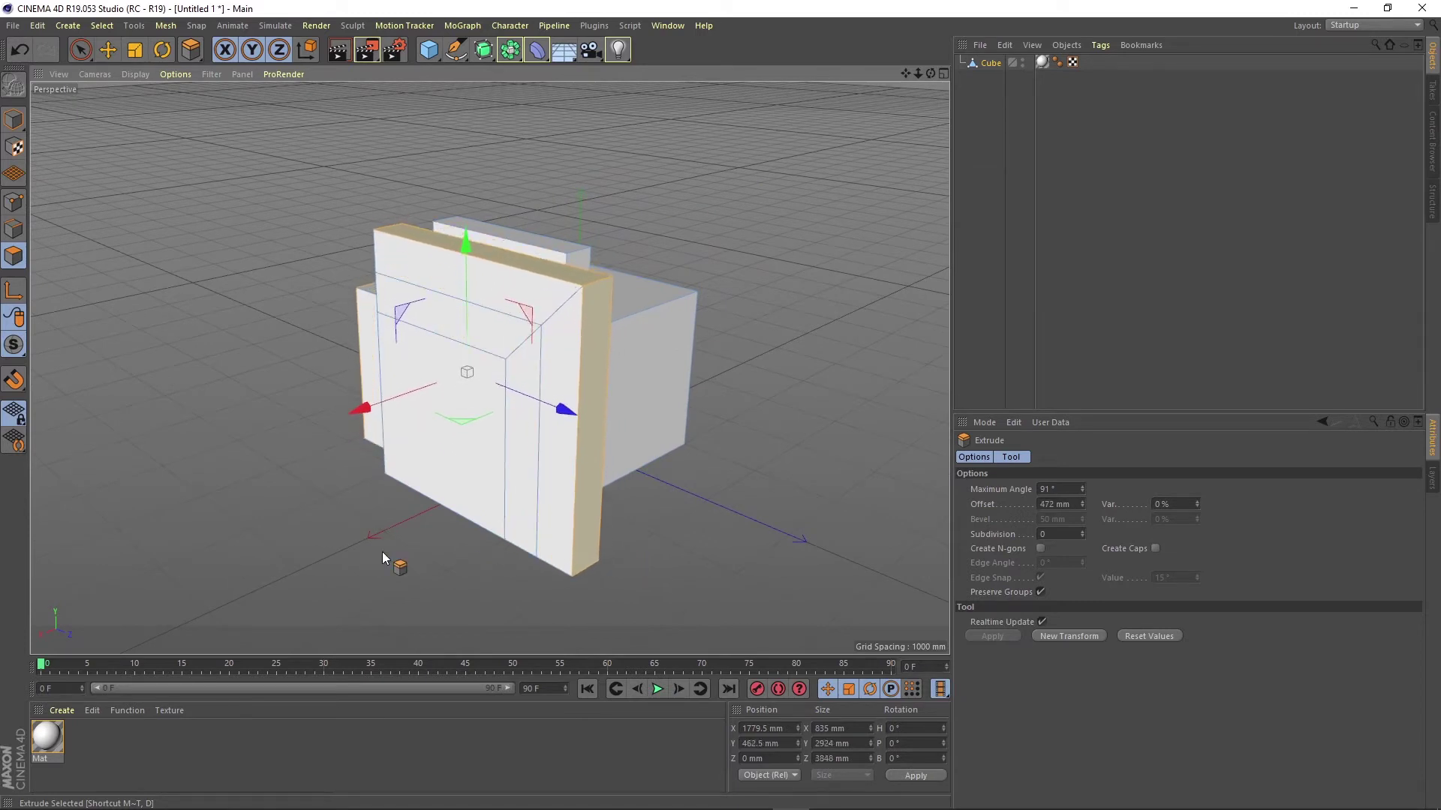
pyautogui.press('super')
pyautogui.click(704, 489)
pyautogui.keyDown('alt'); pyautogui.moveTo(704, 489); pyautogui.dragTo(691, 441); pyautogui.keyUp('alt')
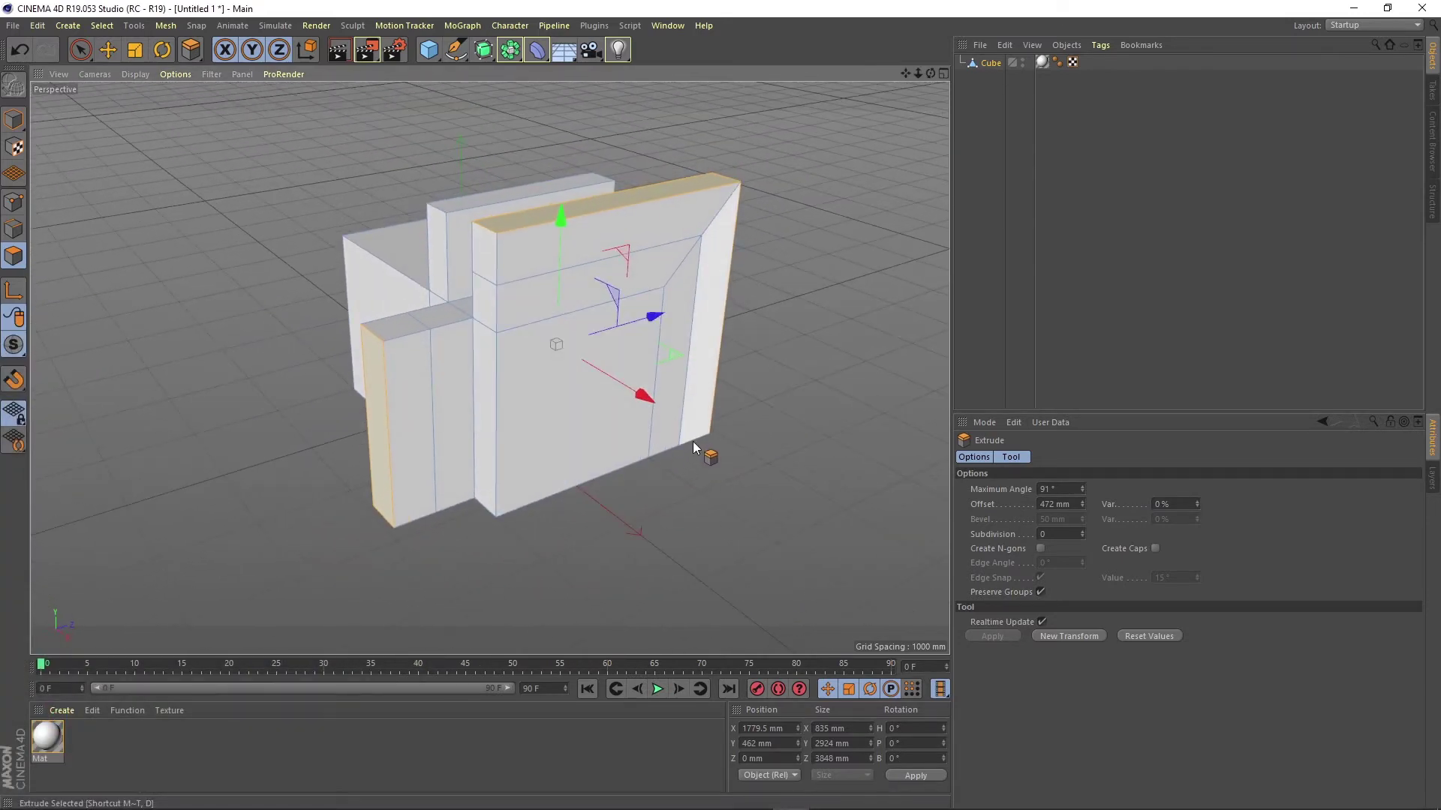
pyautogui.press('i')
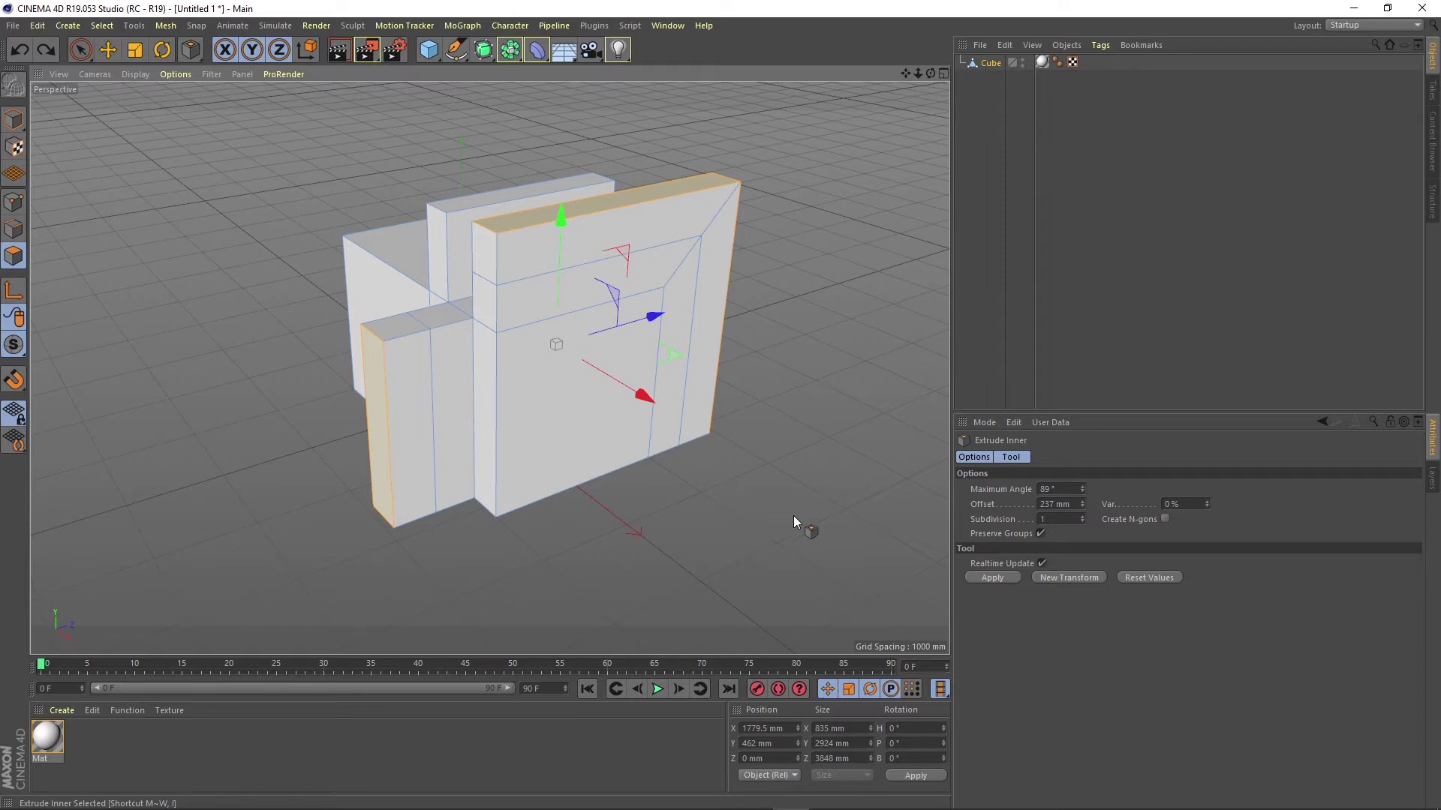
# Inset the slab's front face to a 1438 mm square and extrude it 1351 mm inward.
pyautogui.click(613, 434)
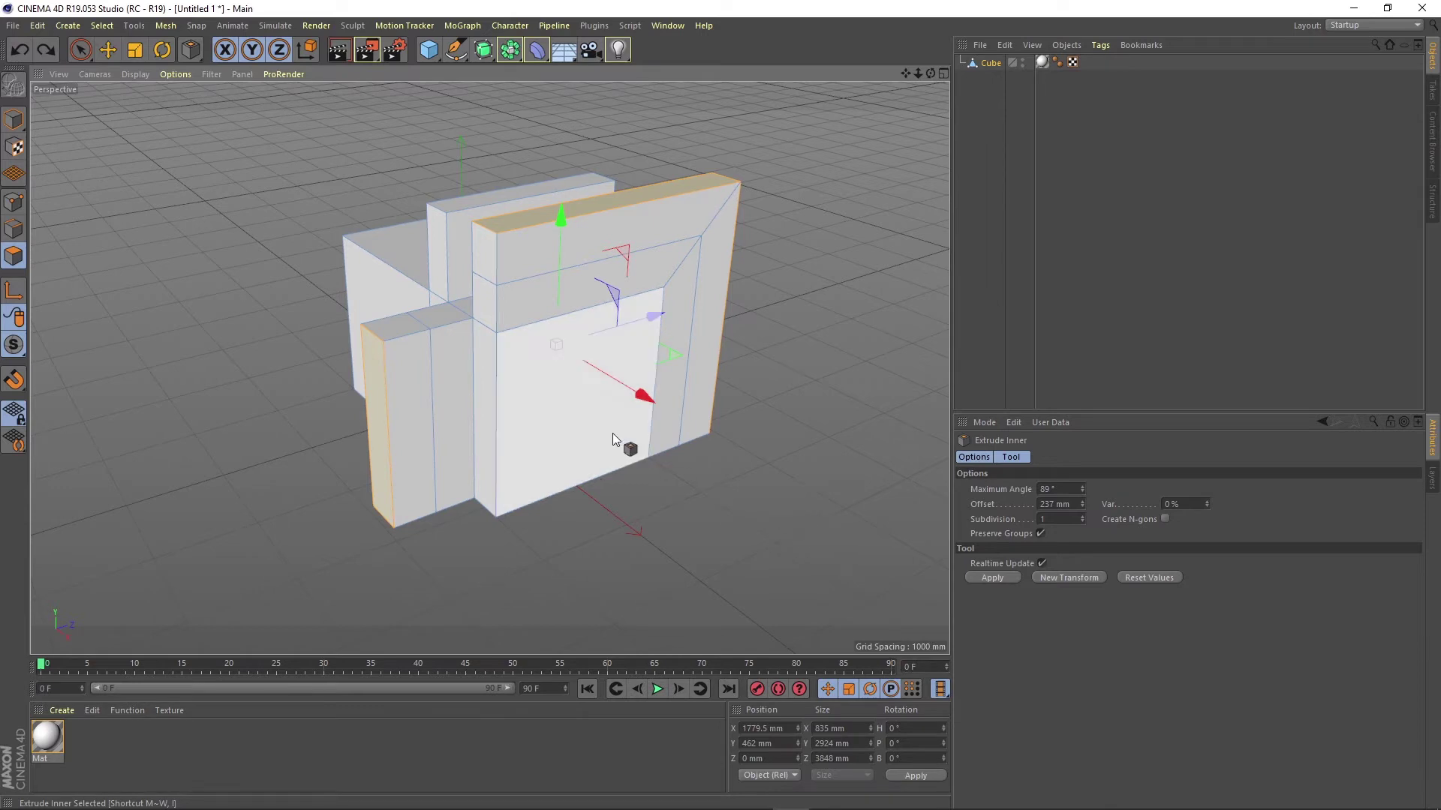
pyautogui.rightClick(548, 422)
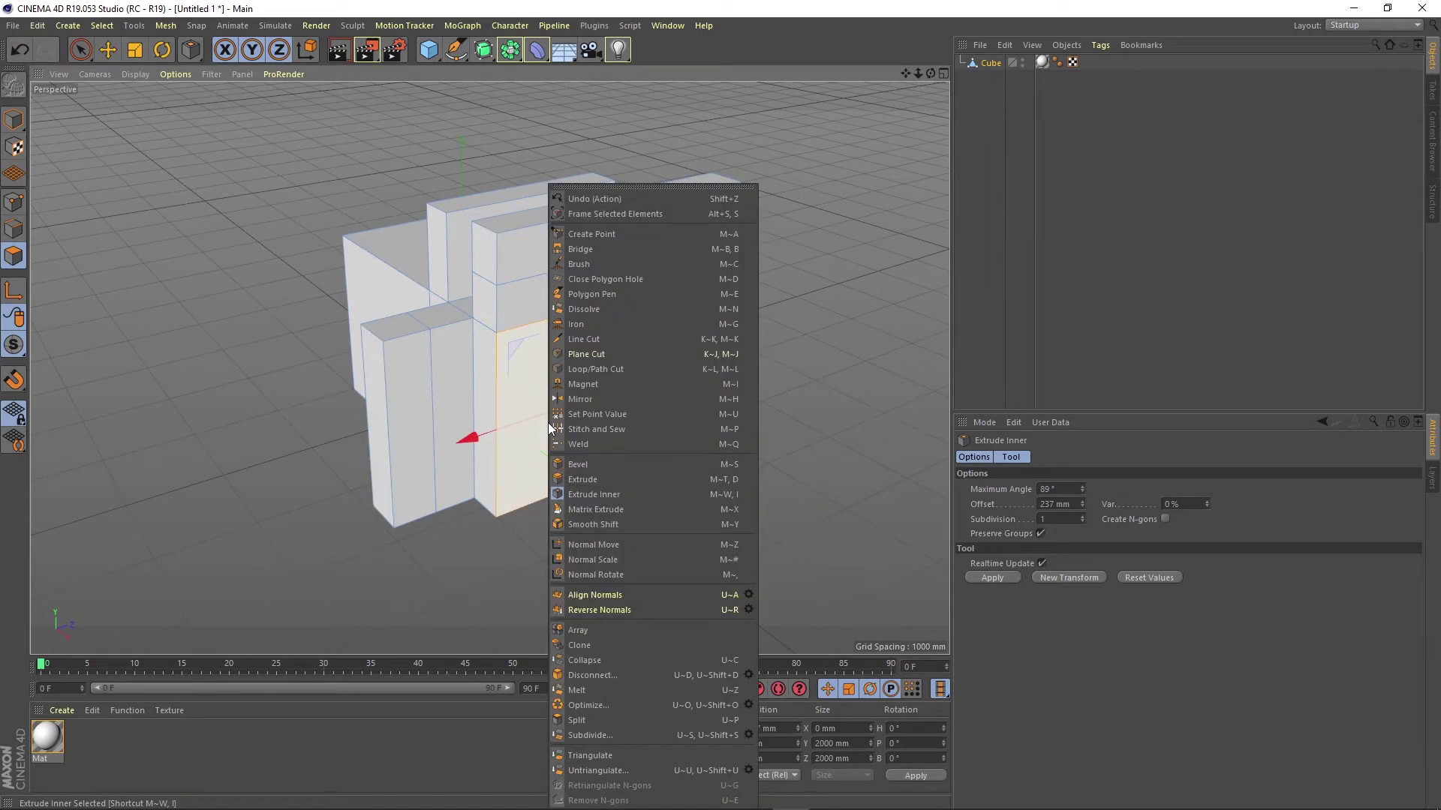
pyautogui.click(581, 494)
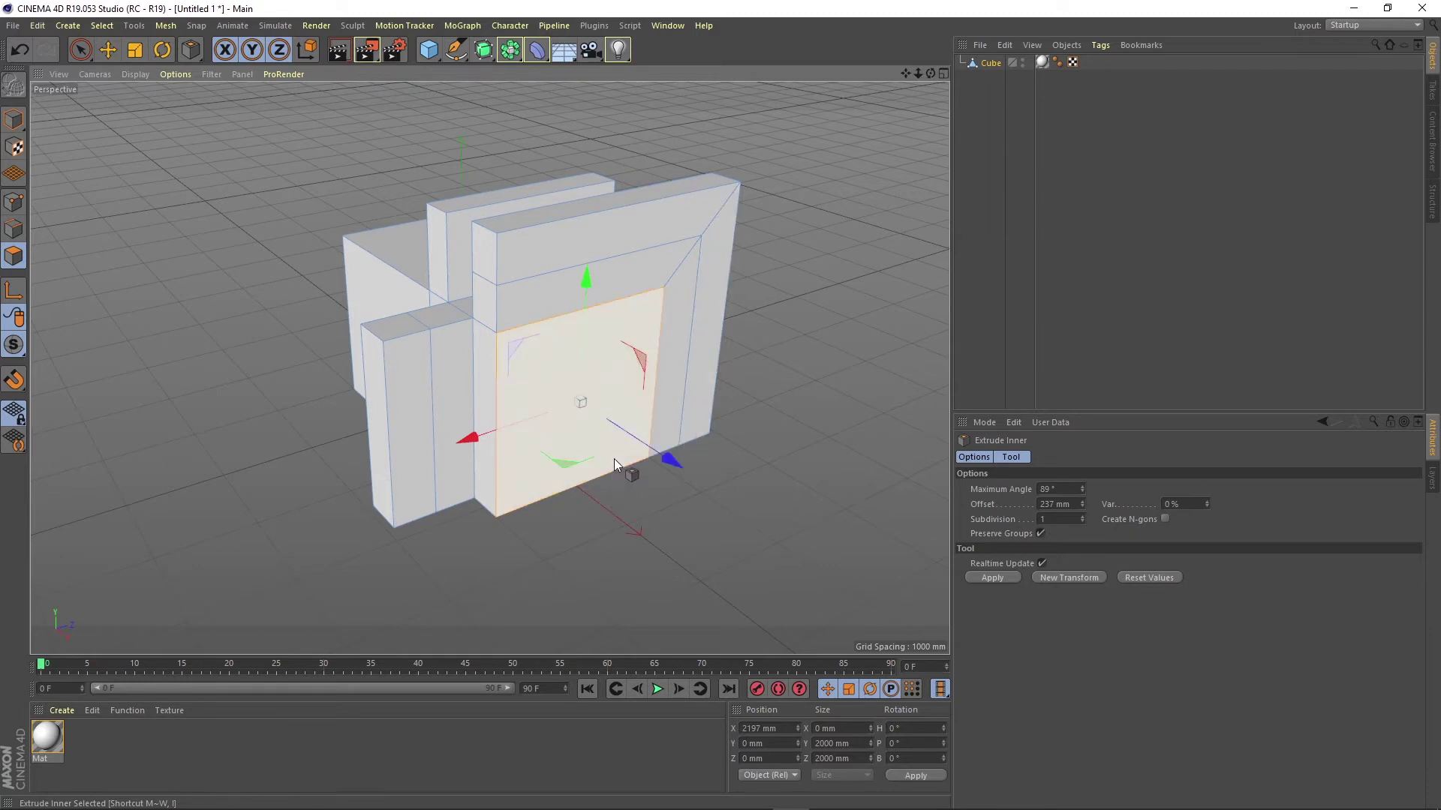
pyautogui.moveTo(614, 460); pyautogui.dragTo(610, 456)
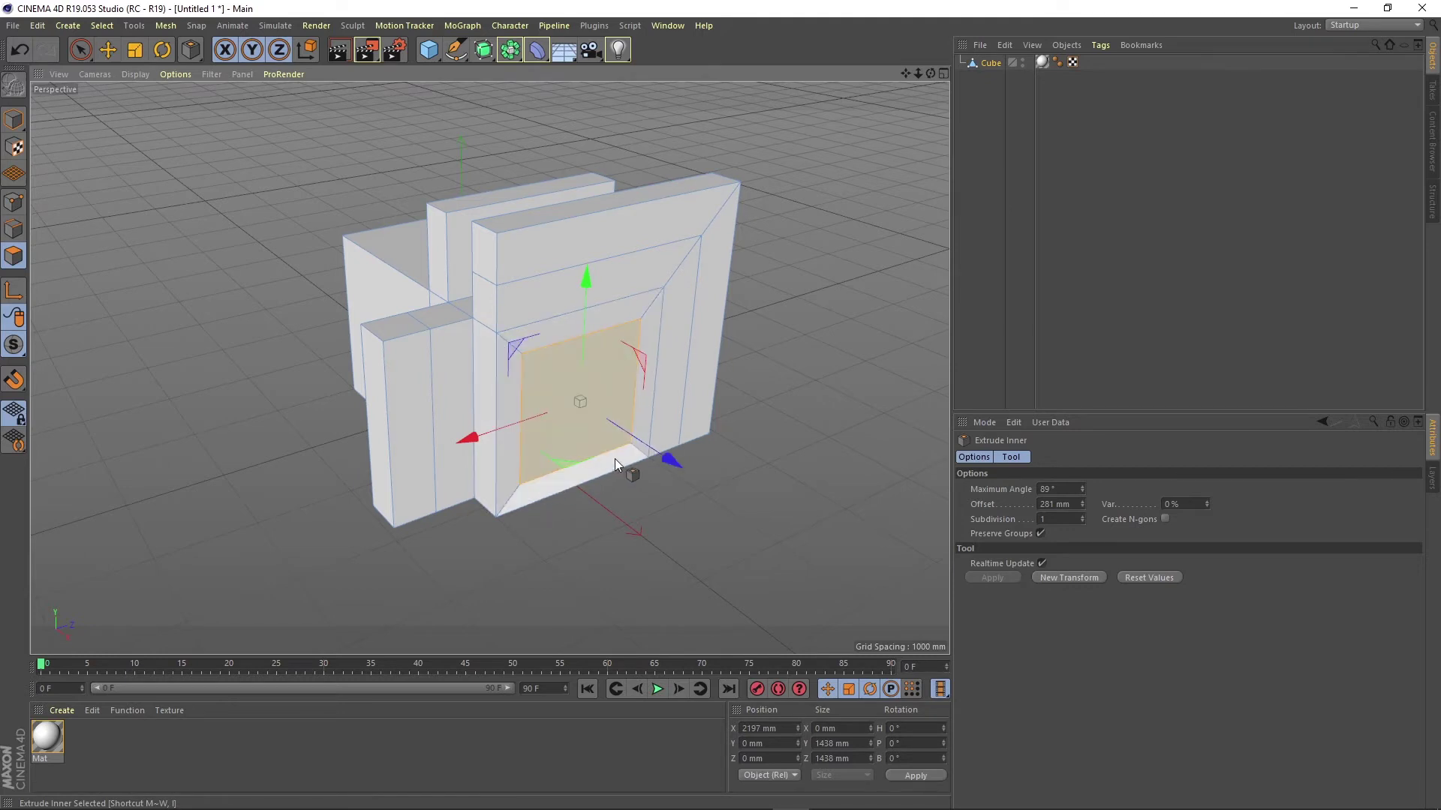
pyautogui.press('d')
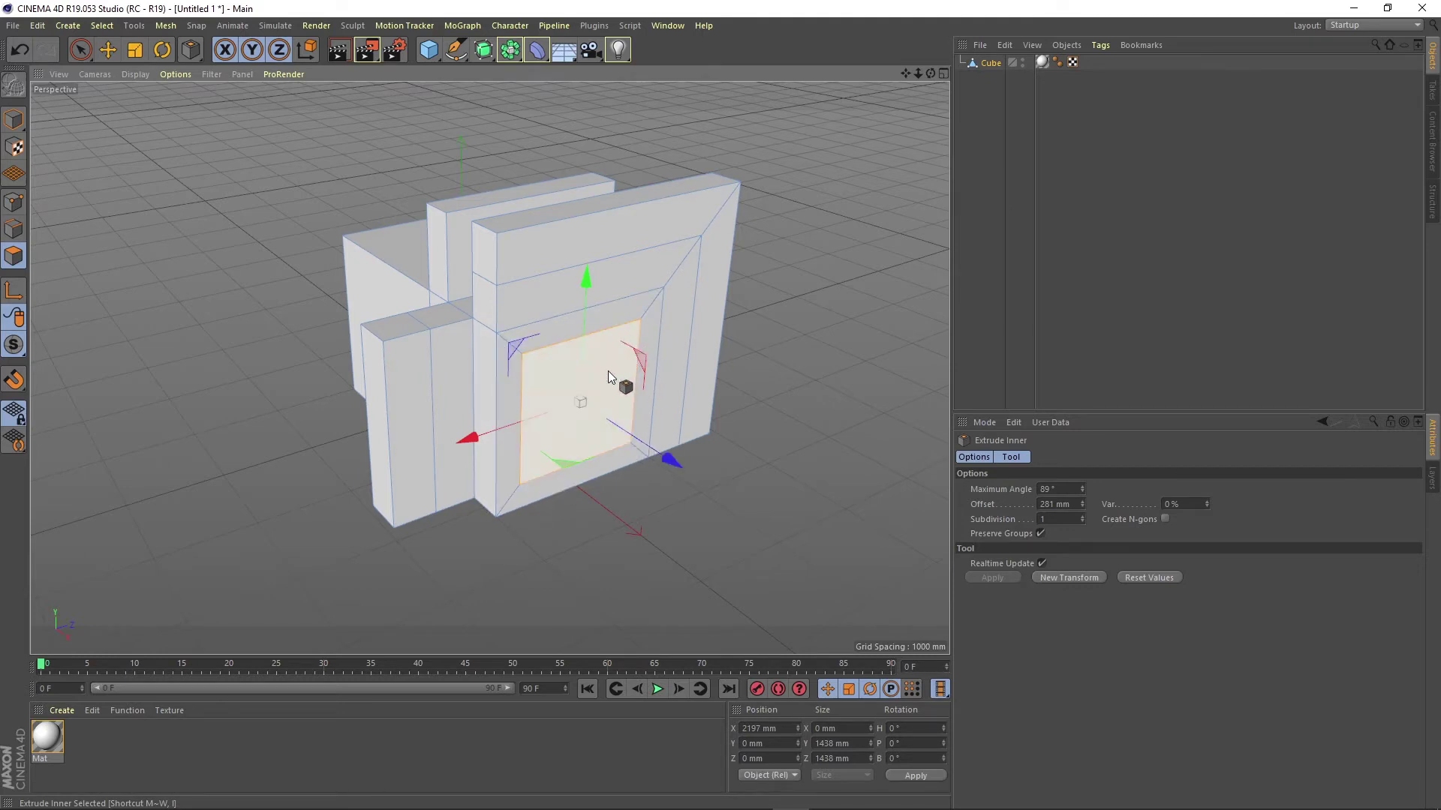
pyautogui.moveTo(607, 371); pyautogui.dragTo(736, 353)
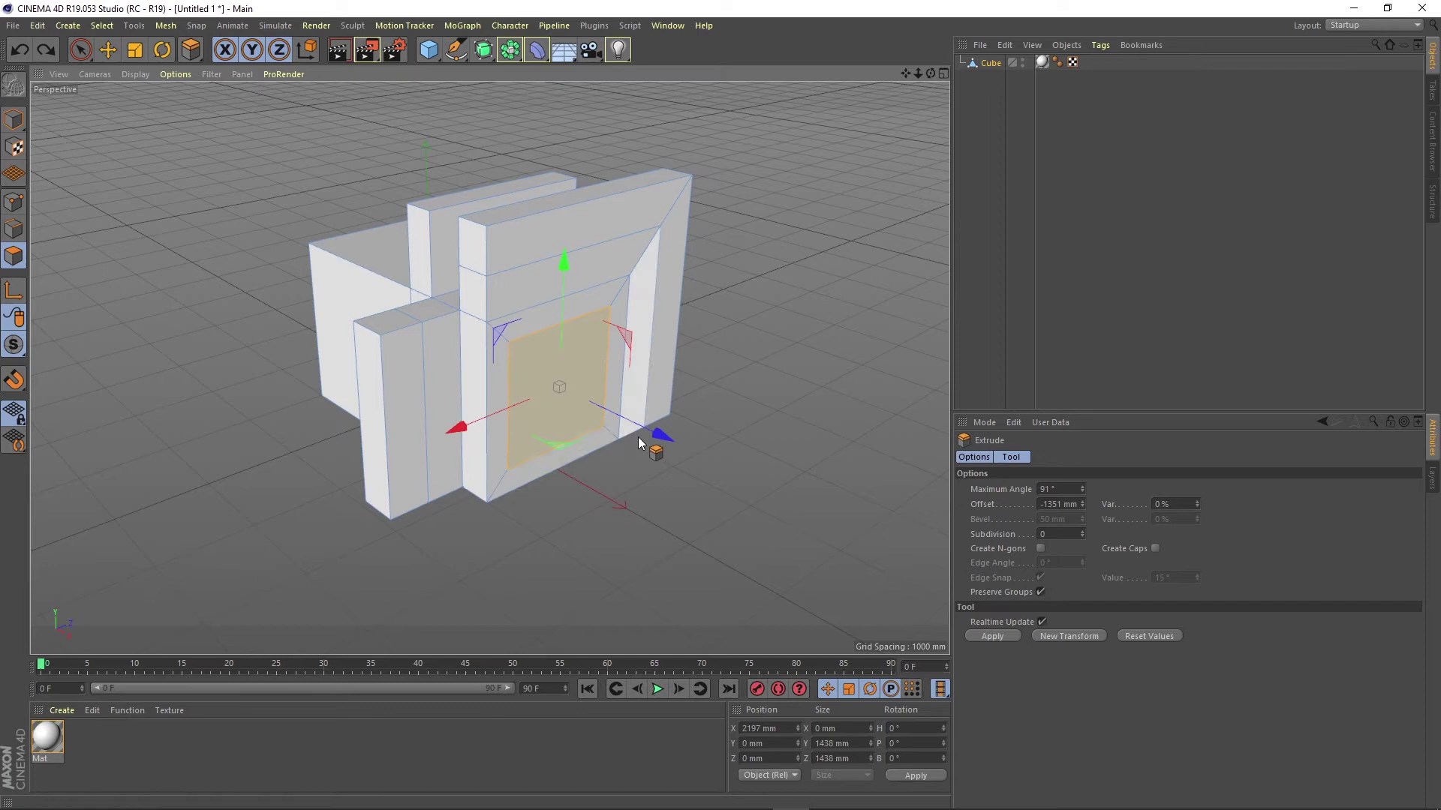
pyautogui.press('i')
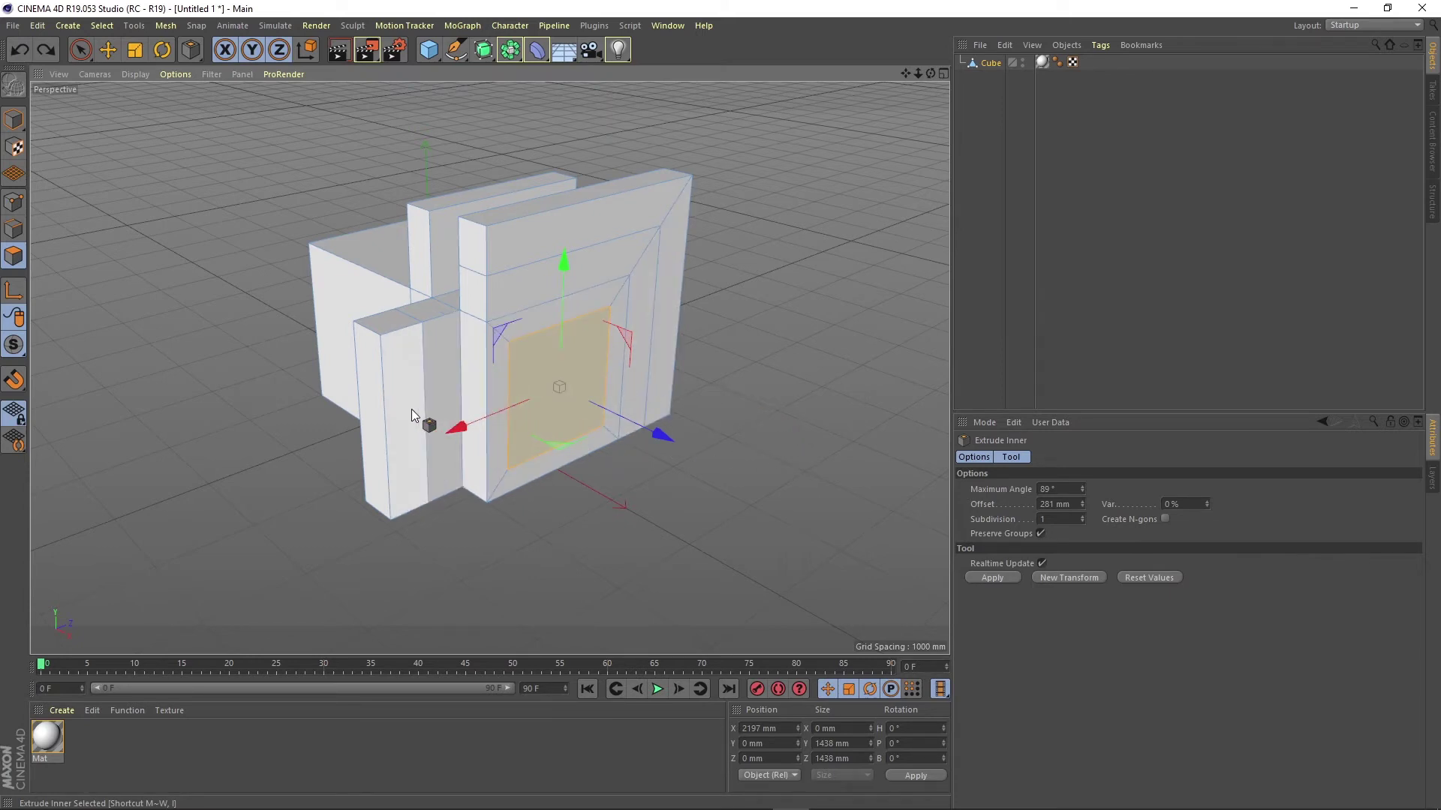
# Inset the left pillar's narrow front face slightly and pull it a little outward.
pyautogui.click(412, 409)
pyautogui.moveTo(416, 339); pyautogui.dragTo(416, 339)
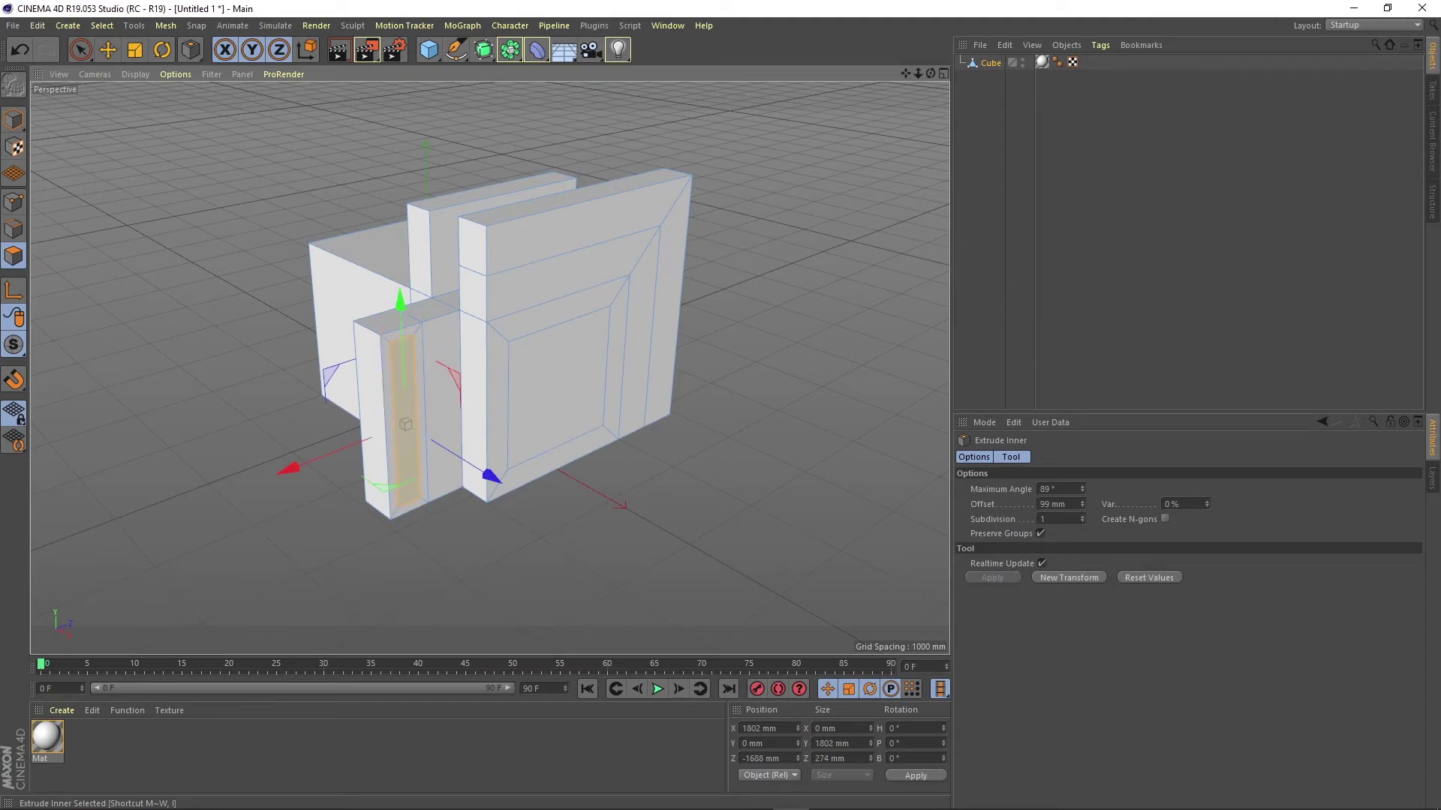
pyautogui.rightClick(409, 352)
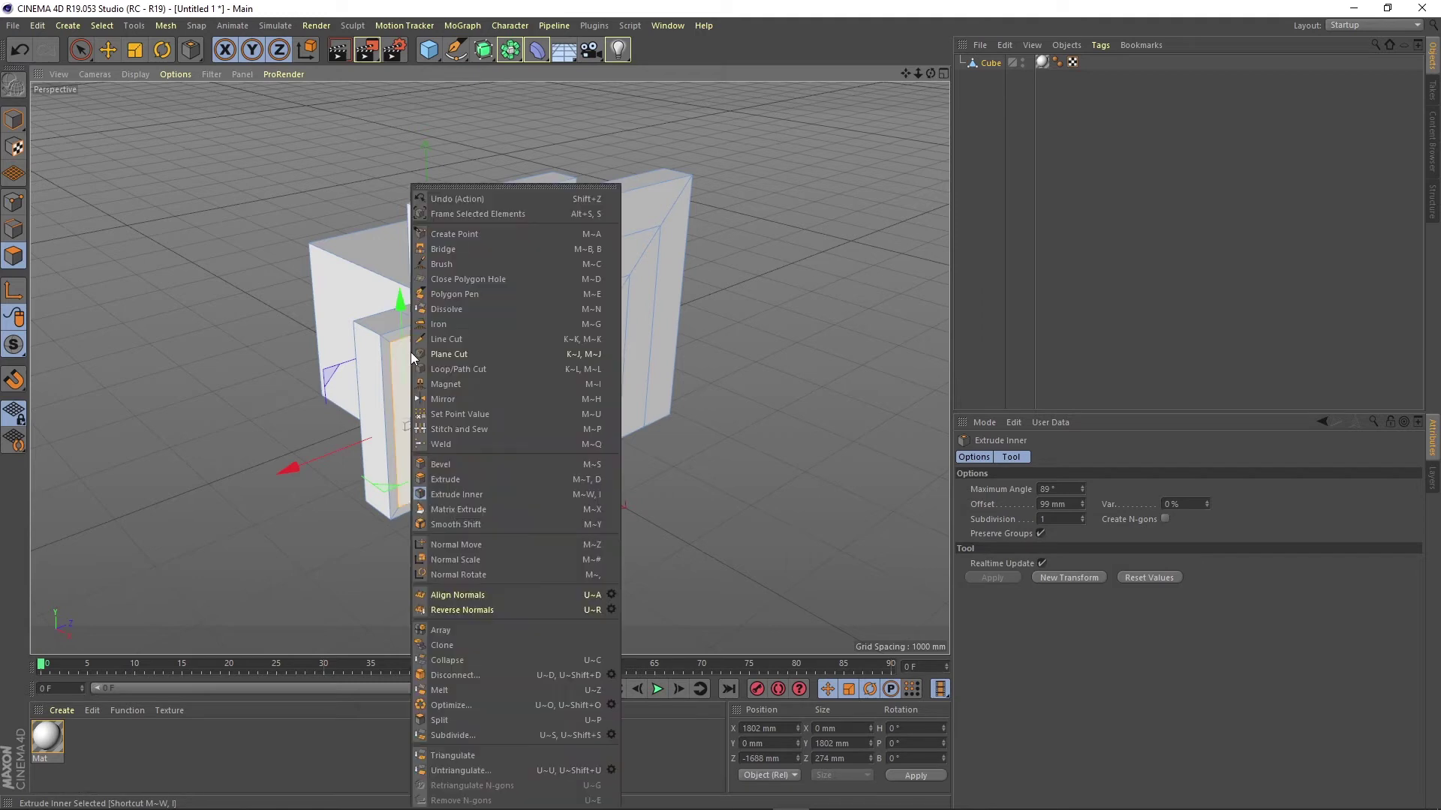
pyautogui.click(453, 479)
pyautogui.moveTo(453, 479); pyautogui.dragTo(397, 466)
# Push the right block's square face into a recess and extrude its four-face inner ring outward into a frame.
pyautogui.click(560, 378)
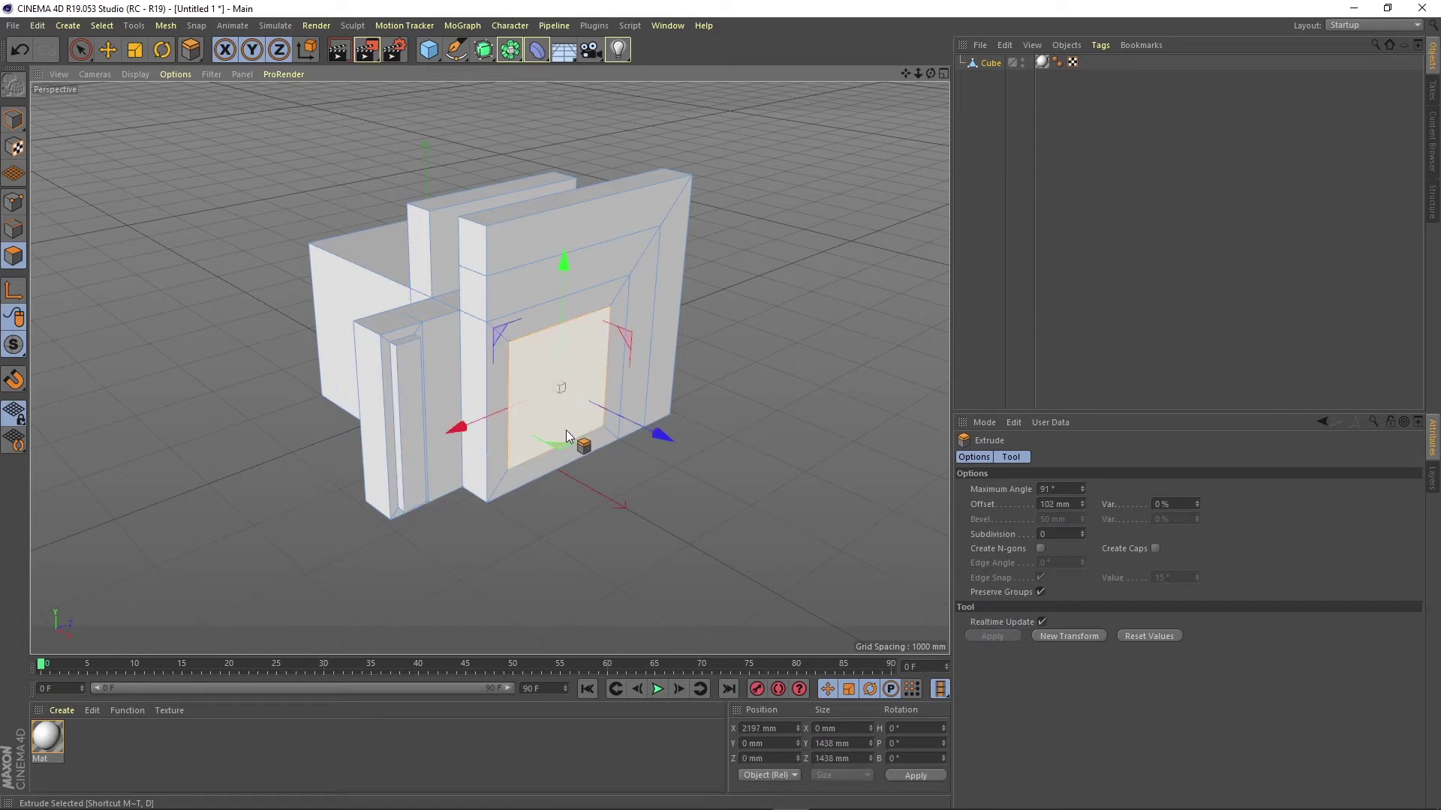
pyautogui.moveTo(567, 436)
pyautogui.mouseDown()
pyautogui.moveTo(473, 437)
pyautogui.moveTo(553, 434)
pyautogui.mouseUp()
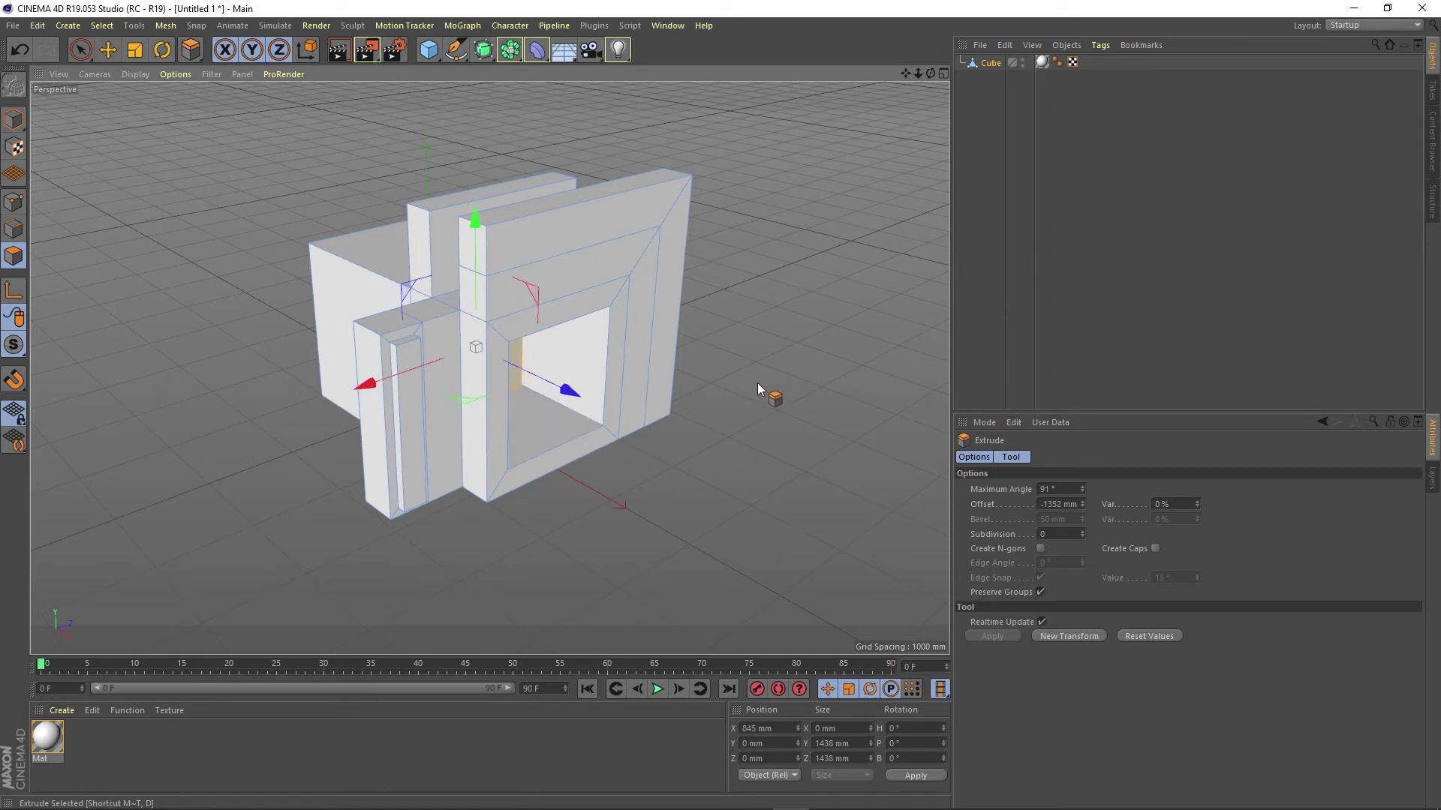
pyautogui.press('space')
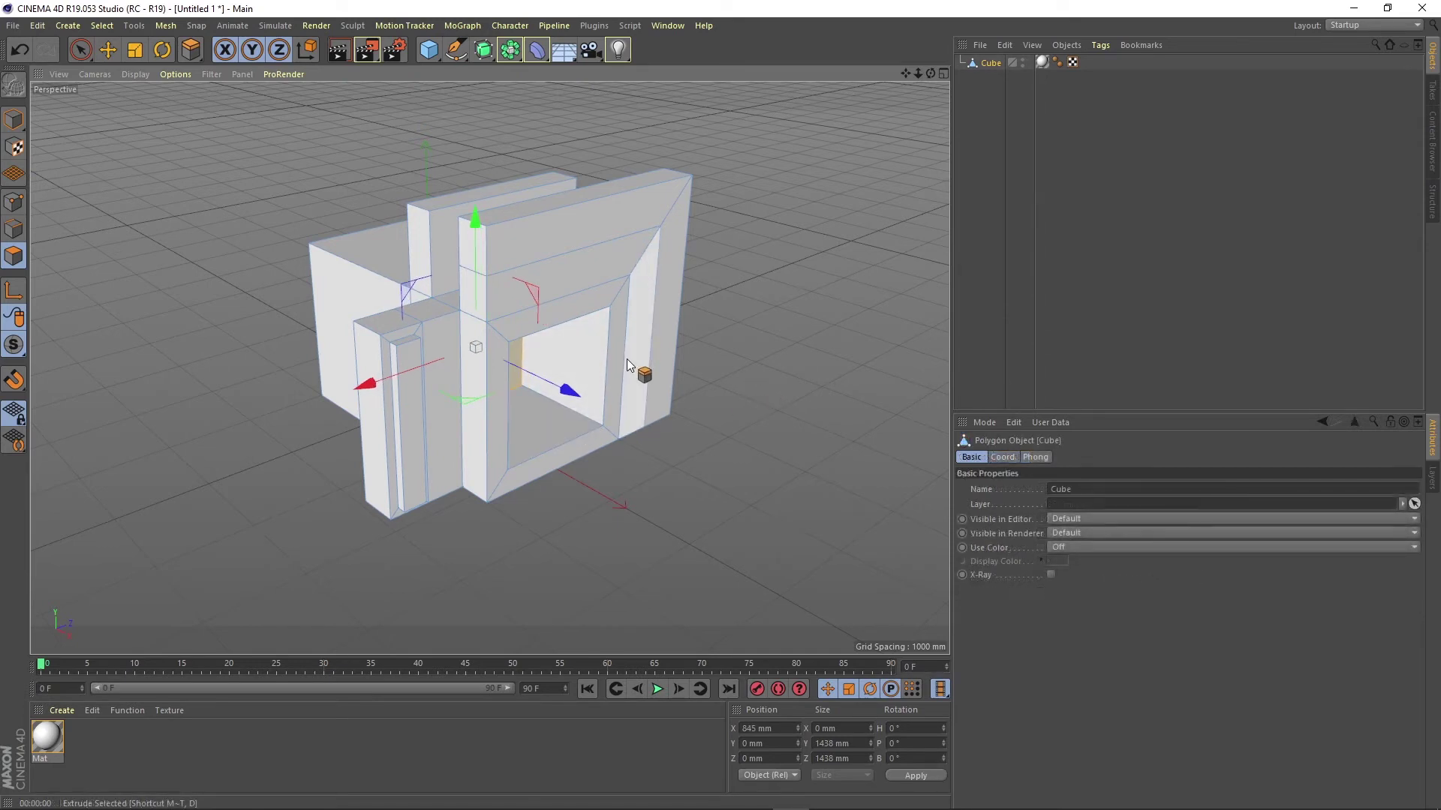
pyautogui.click(614, 357)
pyautogui.keyDown('shift'); pyautogui.click(593, 309); pyautogui.keyUp('shift')
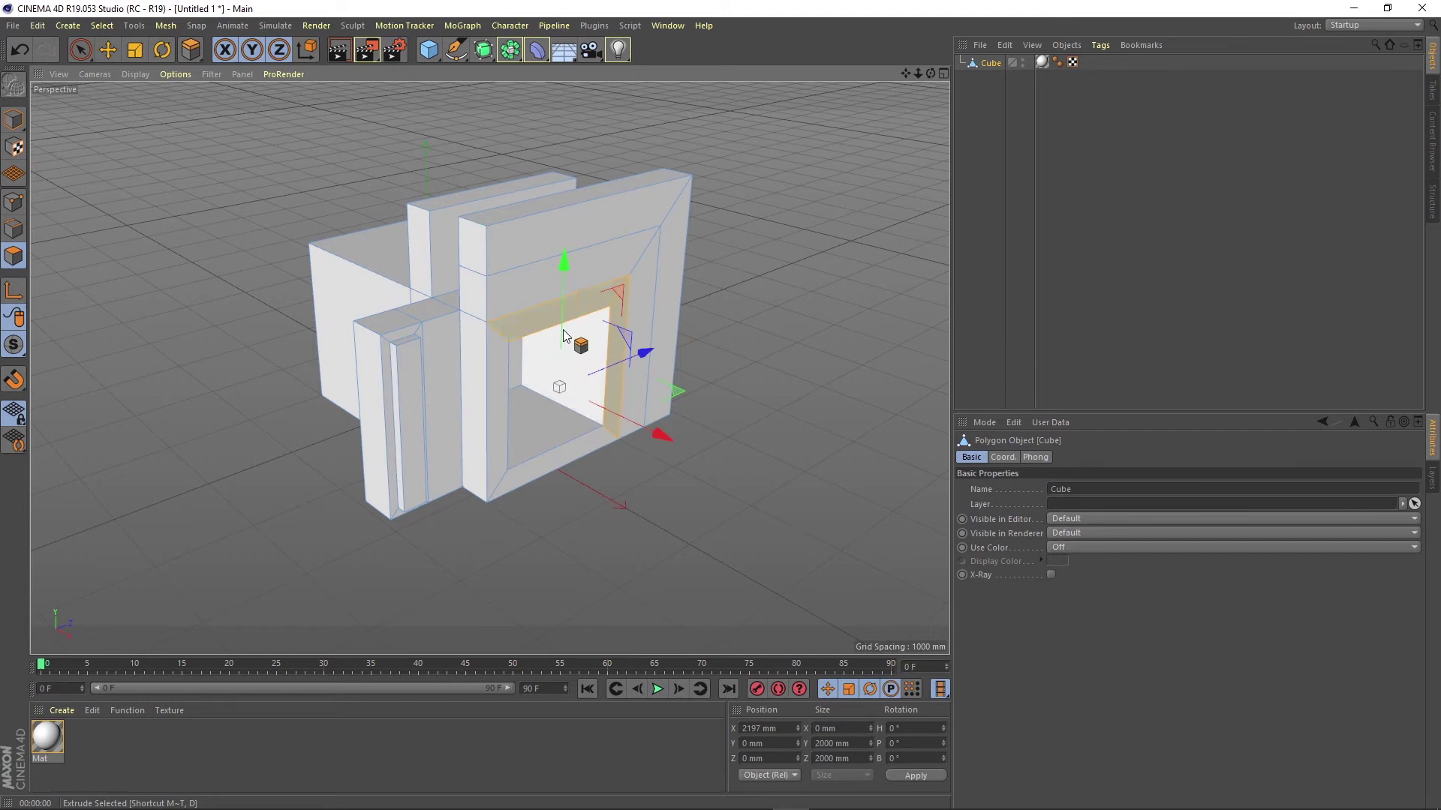
pyautogui.keyDown('shift'); pyautogui.click(499, 457); pyautogui.keyUp('shift')
pyautogui.keyDown('shift'); pyautogui.click(503, 470); pyautogui.keyUp('shift')
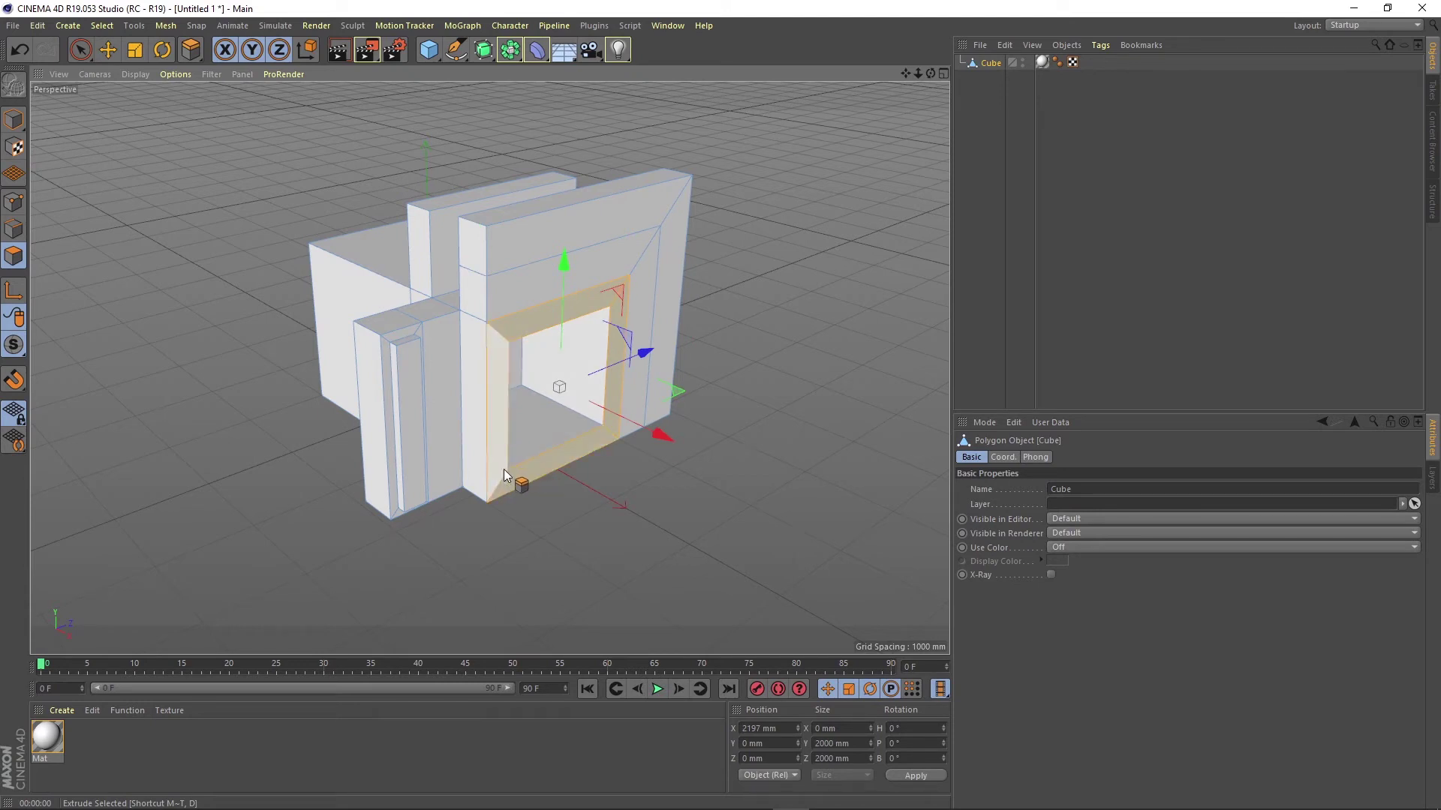
pyautogui.rightClick(528, 477)
pyautogui.click(563, 480)
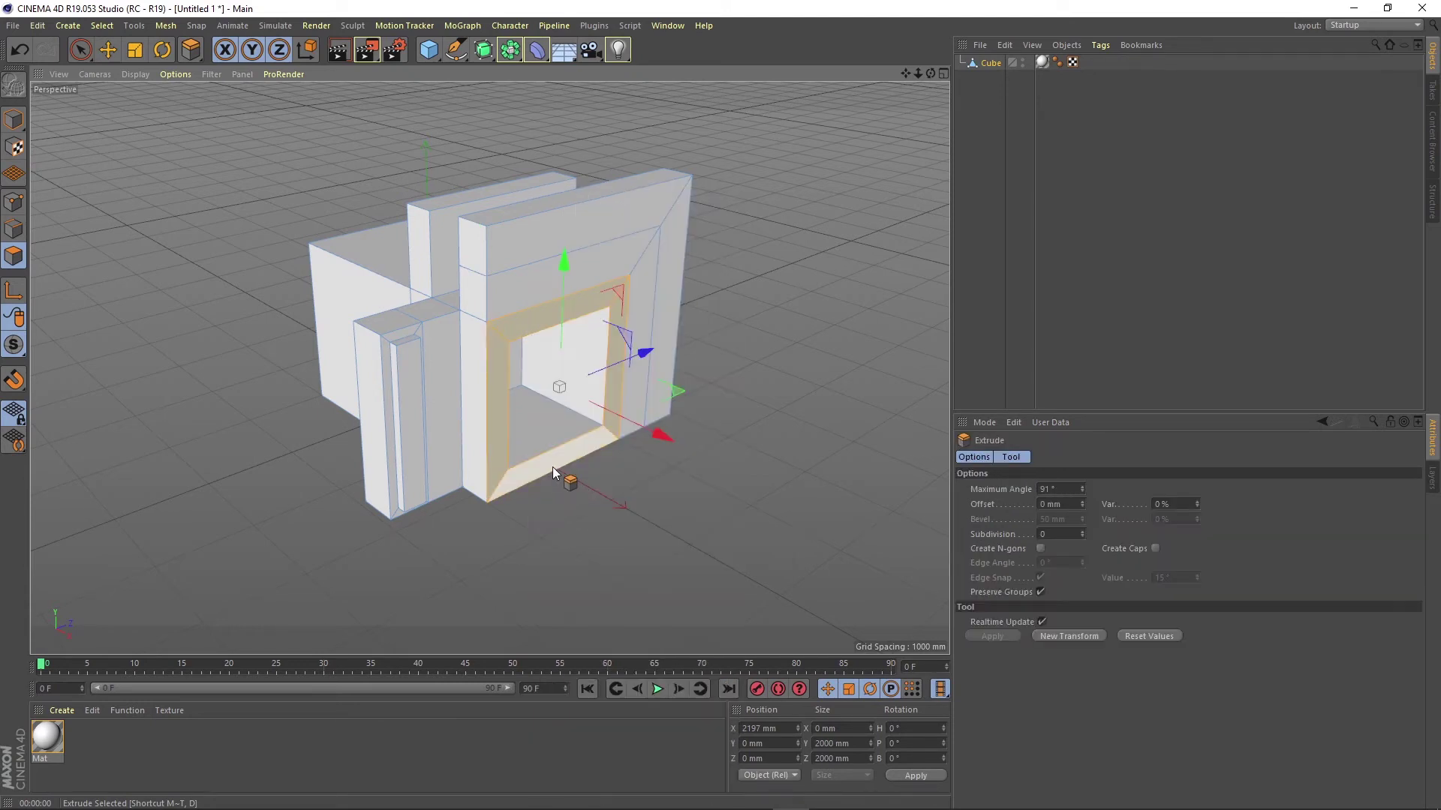
pyautogui.moveTo(552, 467); pyautogui.dragTo(485, 475)
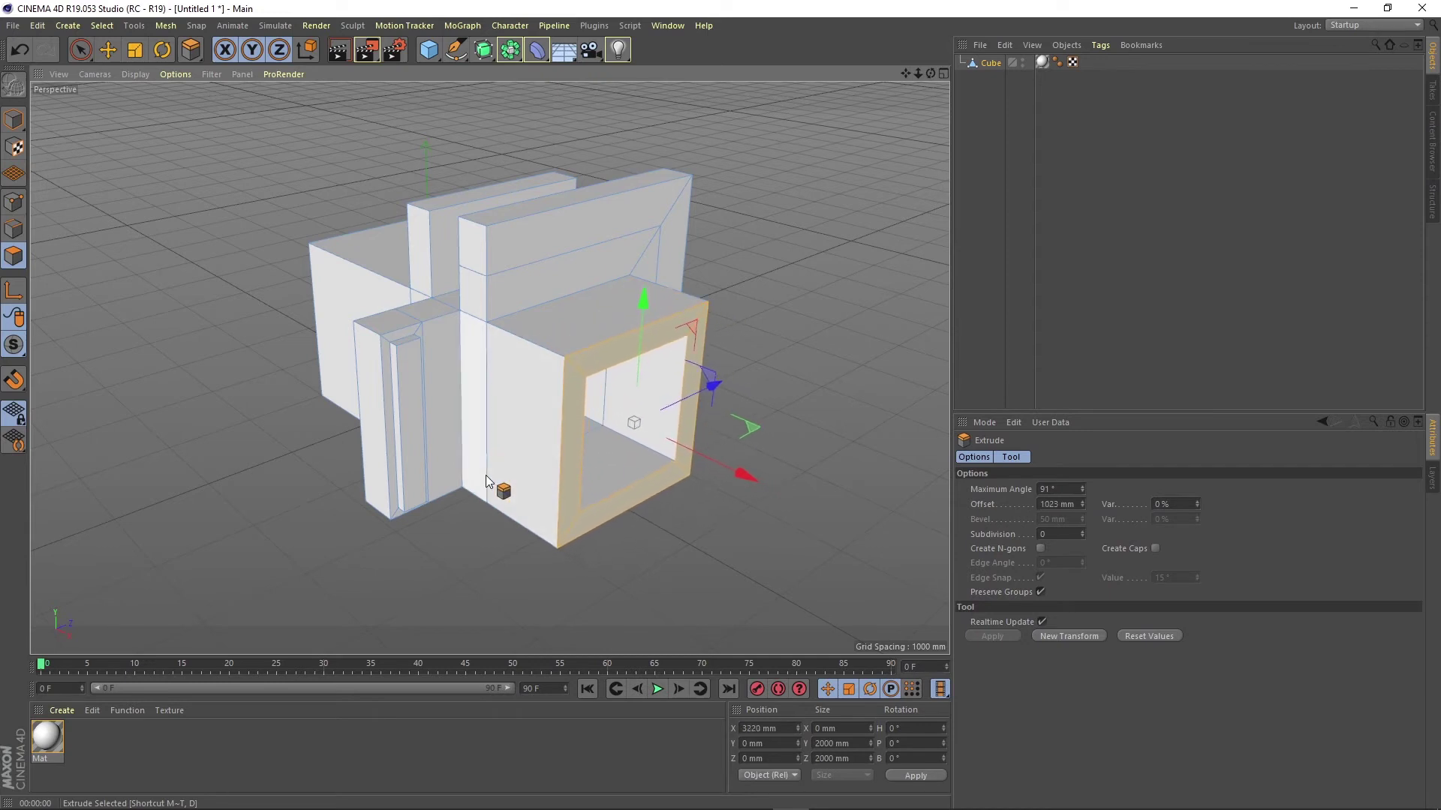
# Inset the adjacent front face by 132 mm and extrude it 29 mm inward as a door panel.
pyautogui.click(516, 427)
pyautogui.rightClick(540, 398)
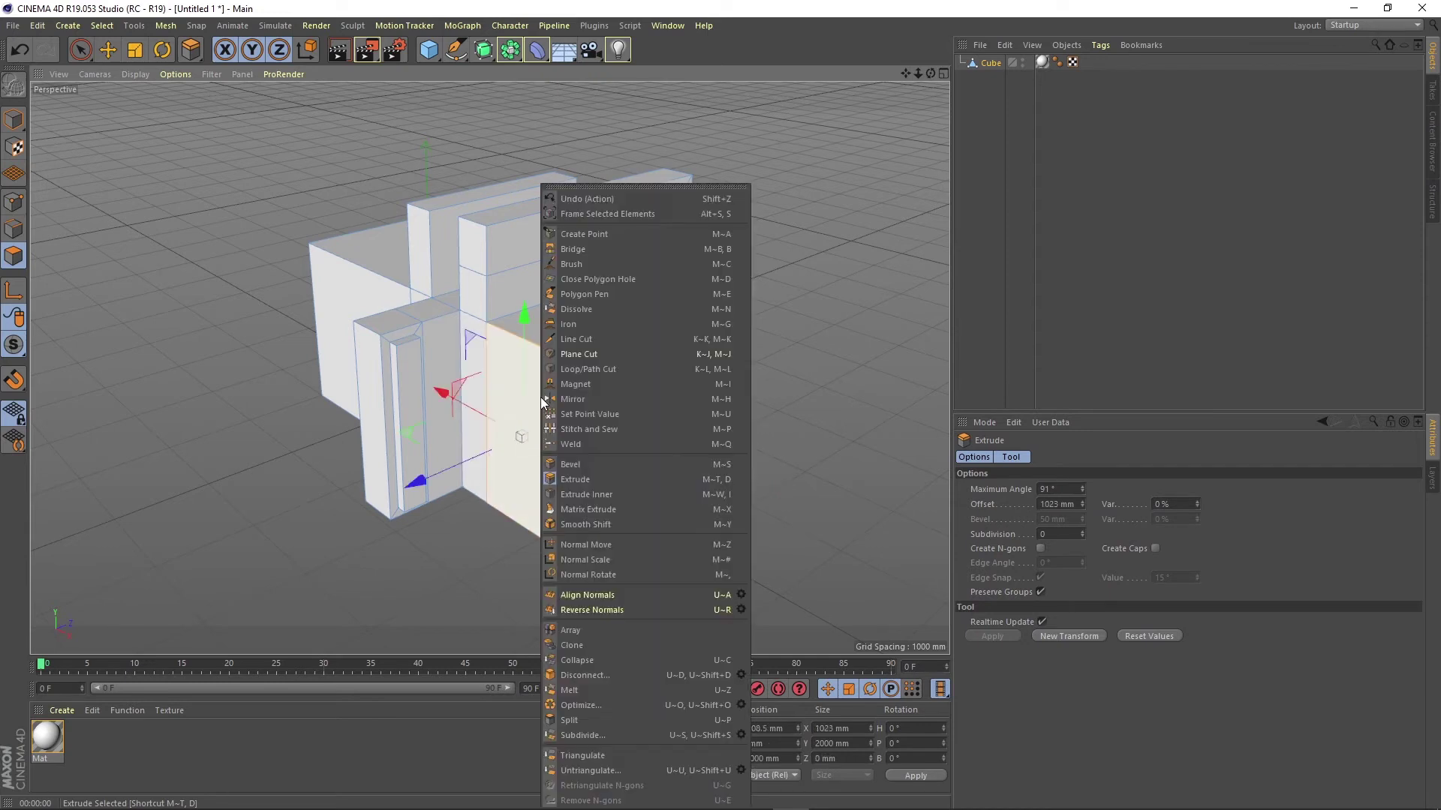
pyautogui.click(606, 494)
pyautogui.moveTo(543, 480); pyautogui.dragTo(529, 476)
pyautogui.rightClick(541, 480)
pyautogui.click(584, 480)
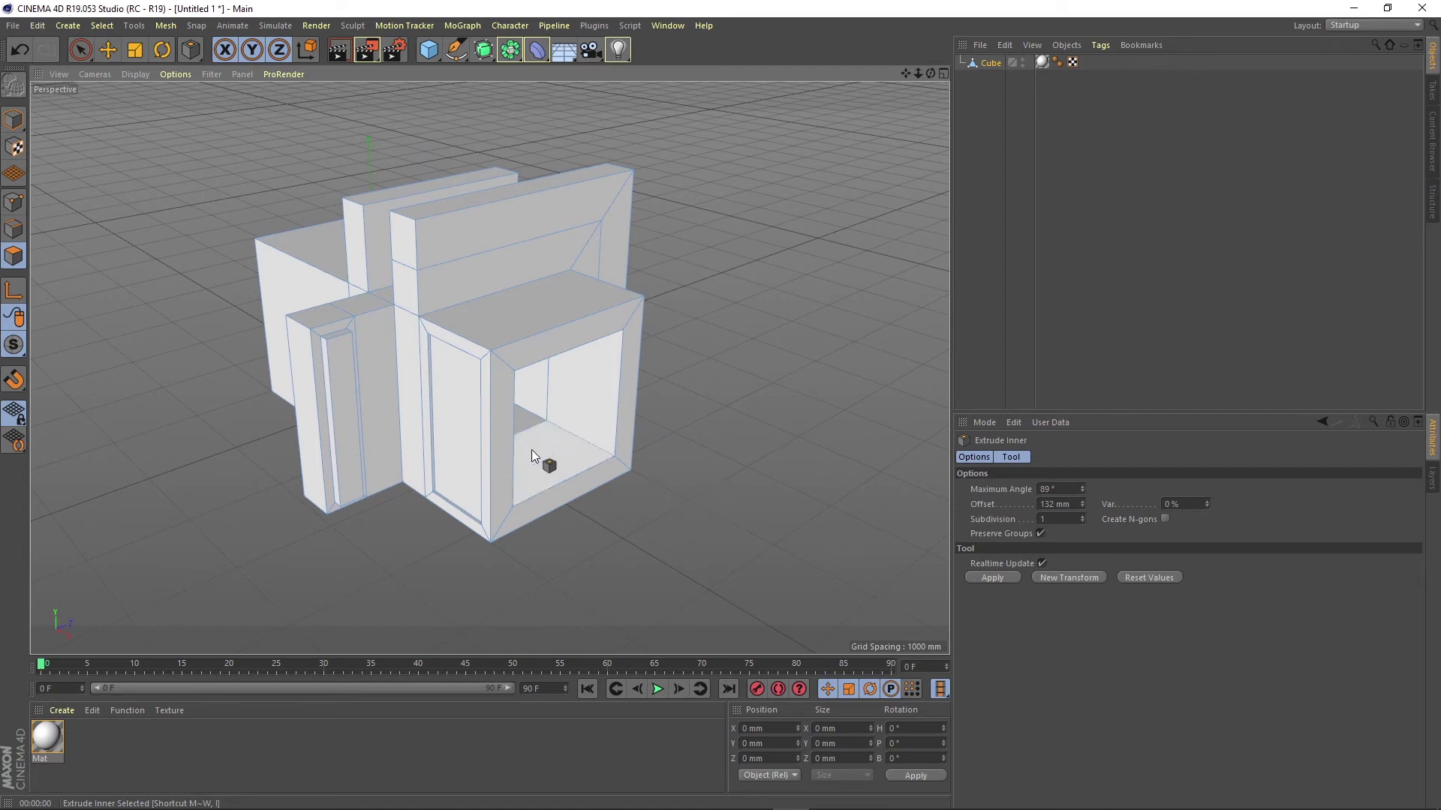
# Bevel the tall door face by 234 mm with a 234 mm extrusion and round shaping.
pyautogui.click(458, 431)
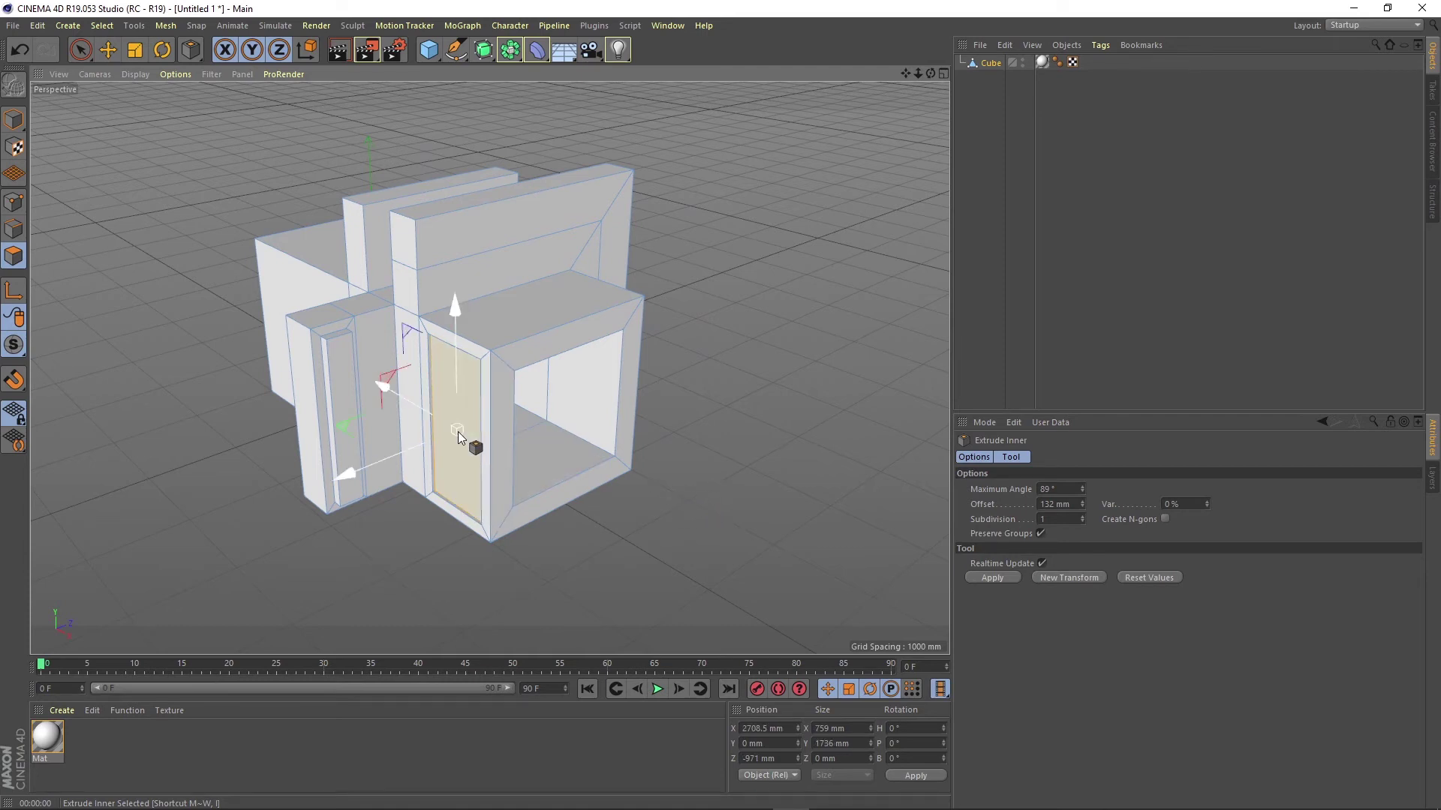
pyautogui.scroll(5, 440, 467)
pyautogui.scroll(3, 438, 470)
pyautogui.scroll(-3, 438, 471)
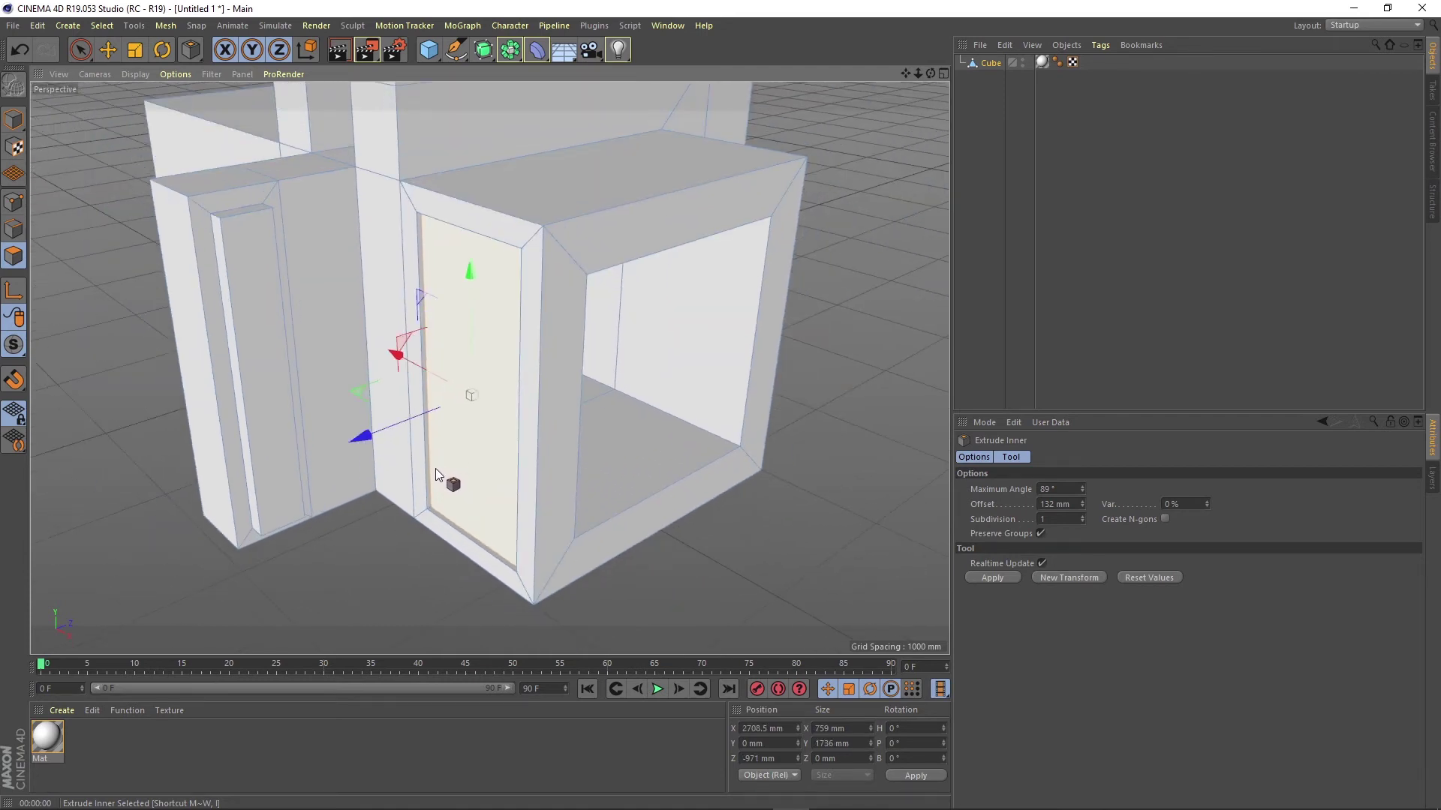
pyautogui.keyDown('alt'); pyautogui.moveTo(435, 468); pyautogui.dragTo(584, 466); pyautogui.keyUp('alt')
pyautogui.rightClick(577, 466)
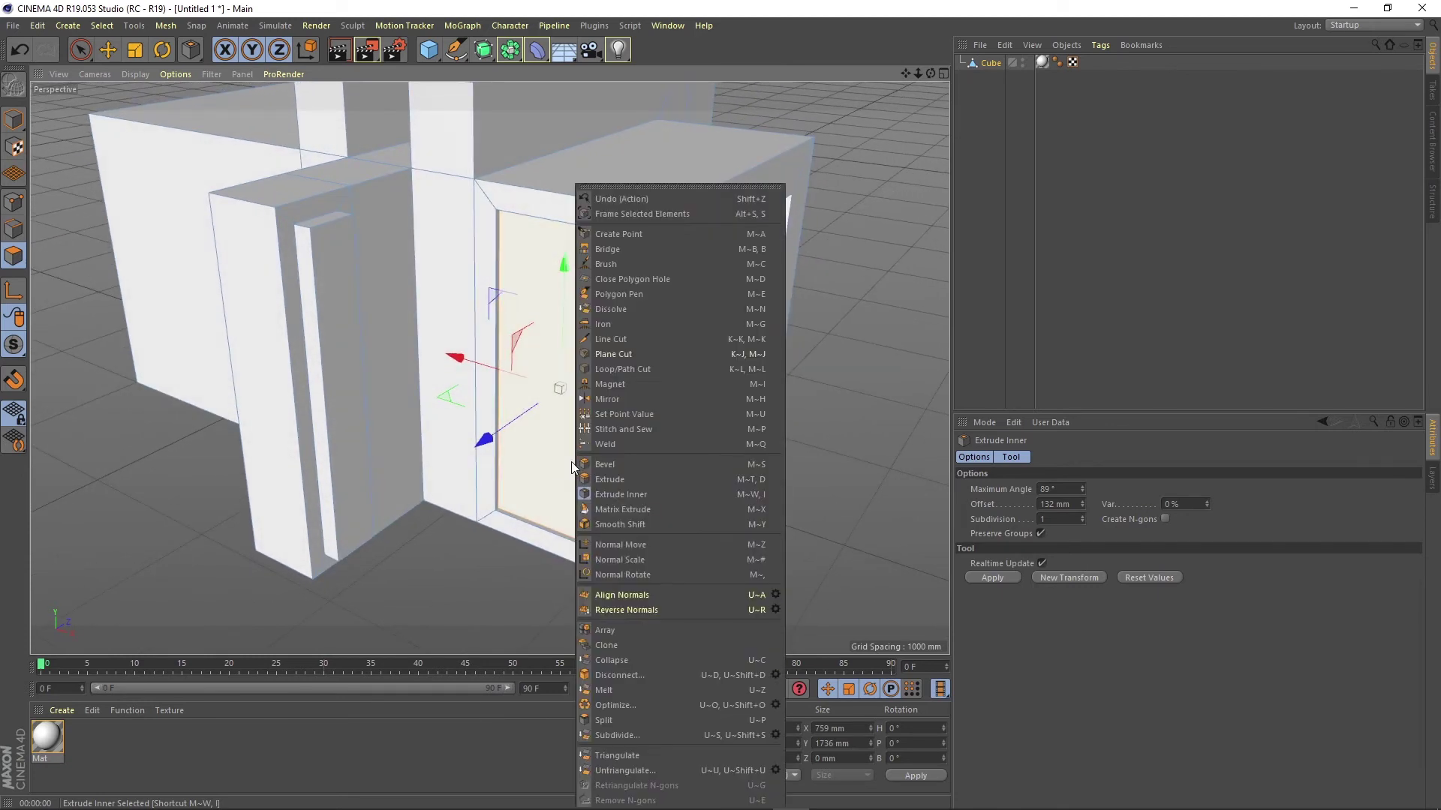
pyautogui.click(615, 464)
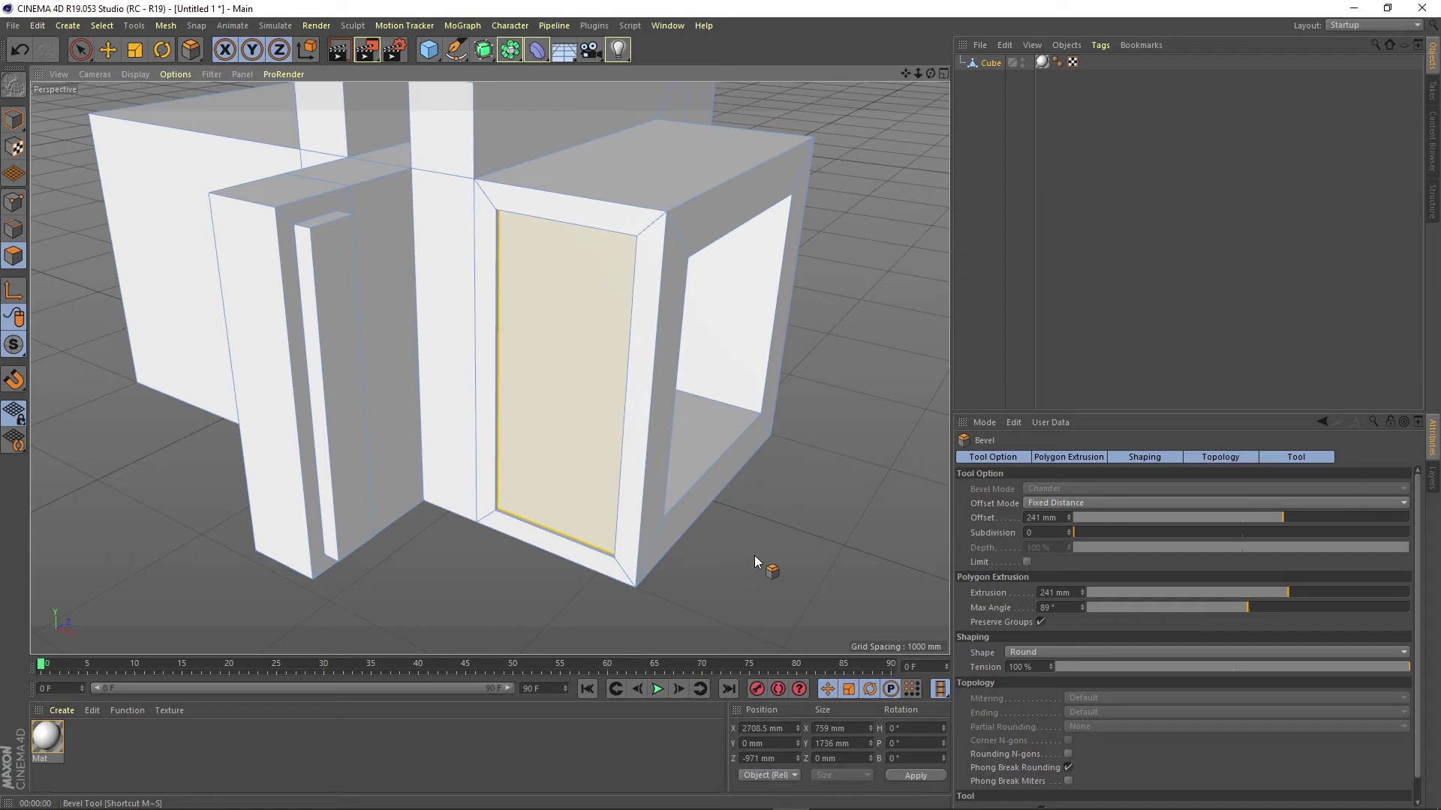
pyautogui.moveTo(754, 556); pyautogui.dragTo(837, 555)
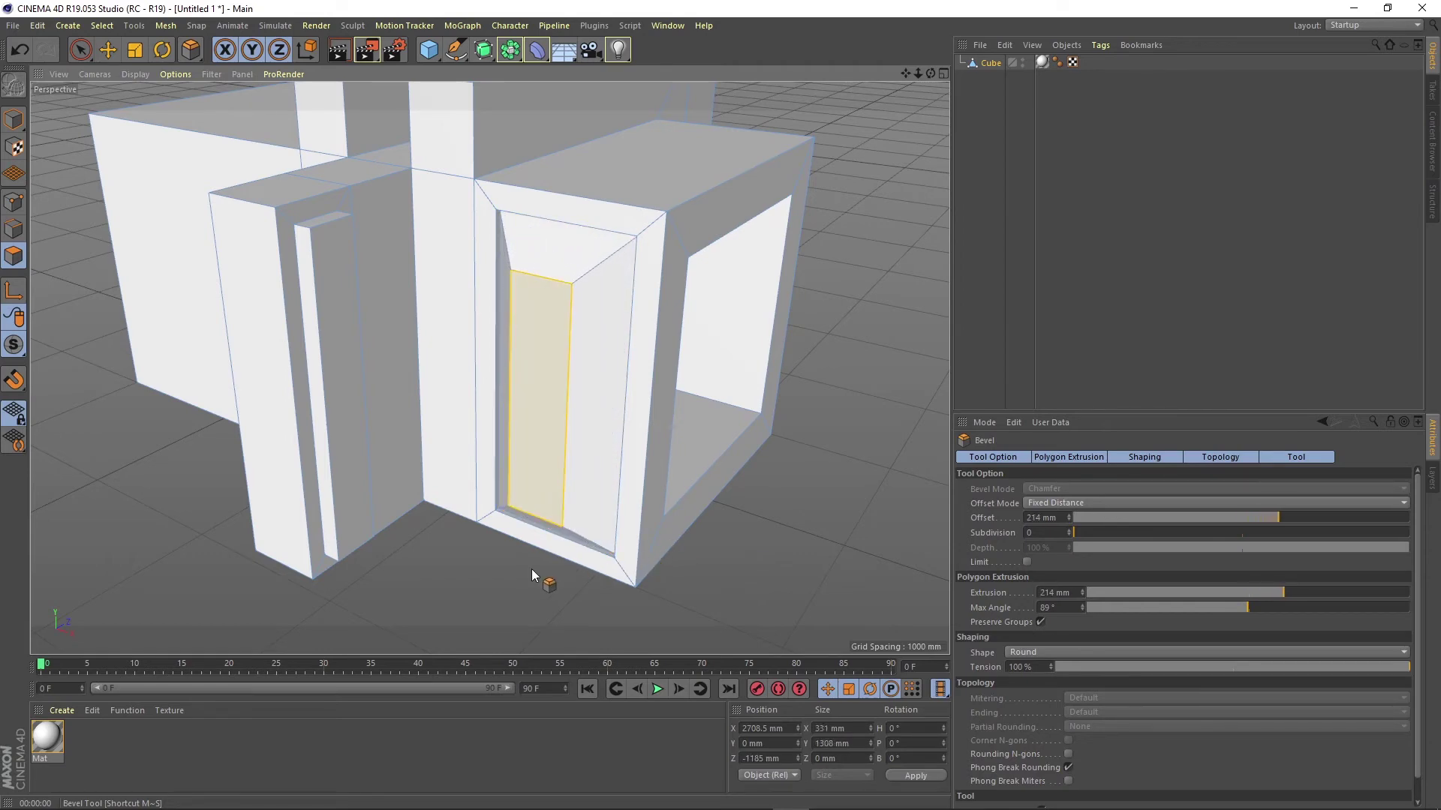
pyautogui.keyDown('alt'); pyautogui.moveTo(531, 568); pyautogui.dragTo(488, 542); pyautogui.keyUp('alt')
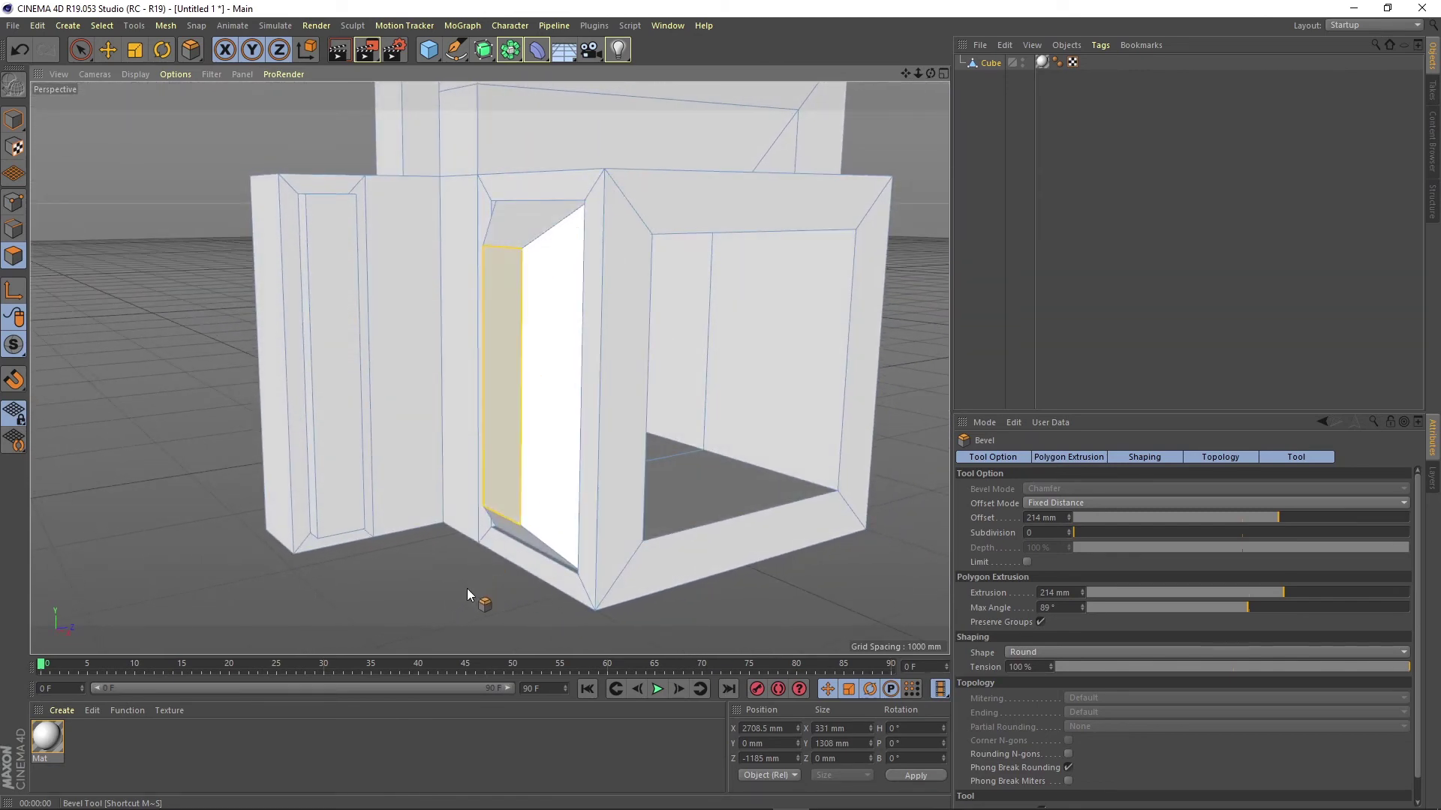
pyautogui.keyDown('alt'); pyautogui.moveTo(475, 598); pyautogui.dragTo(525, 604); pyautogui.keyUp('alt')
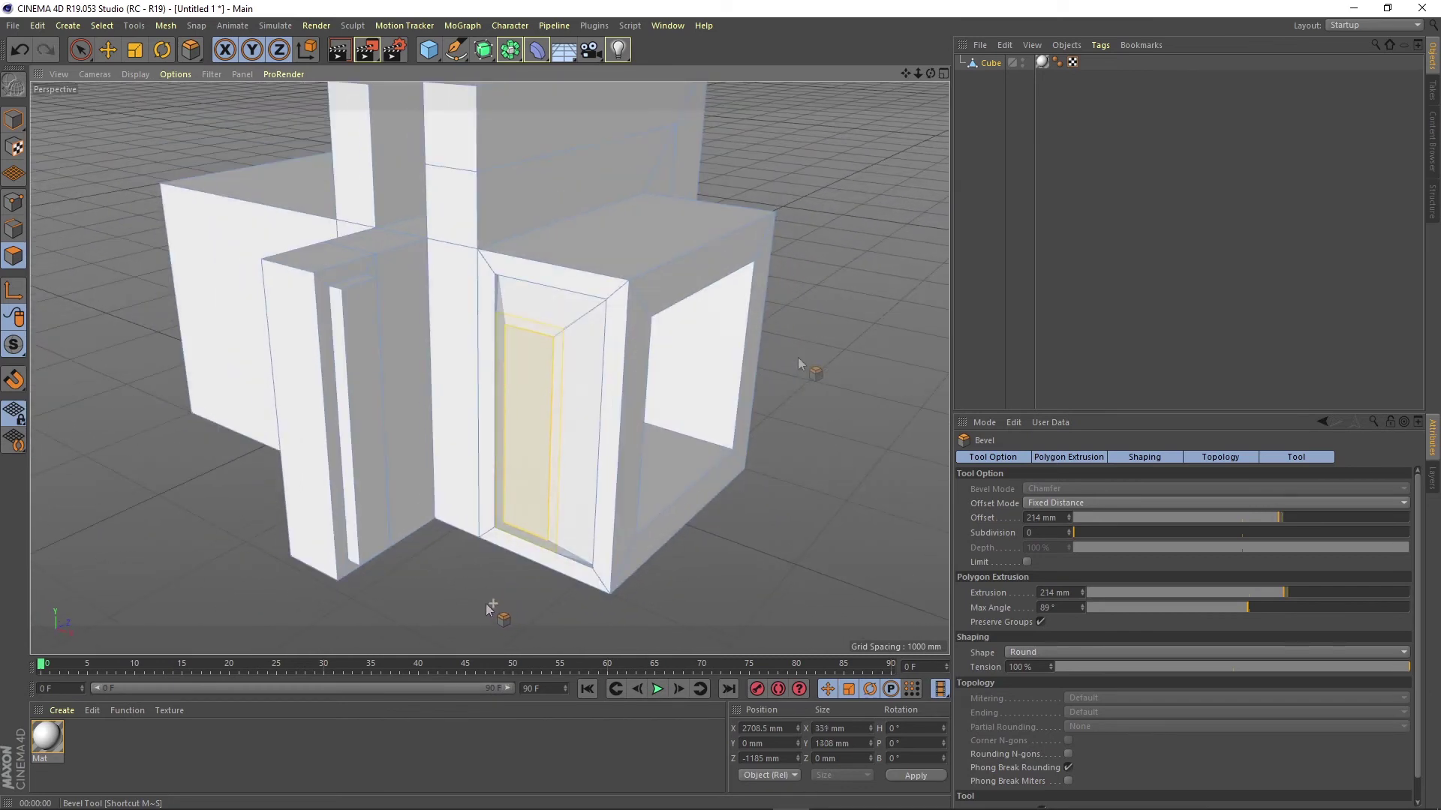
pyautogui.keyDown('alt'); pyautogui.moveTo(808, 349); pyautogui.dragTo(648, 374); pyautogui.keyUp('alt')
# Chamfer the top face with a 205 mm bevel and matching 205 mm extrusion.
pyautogui.click(589, 348)
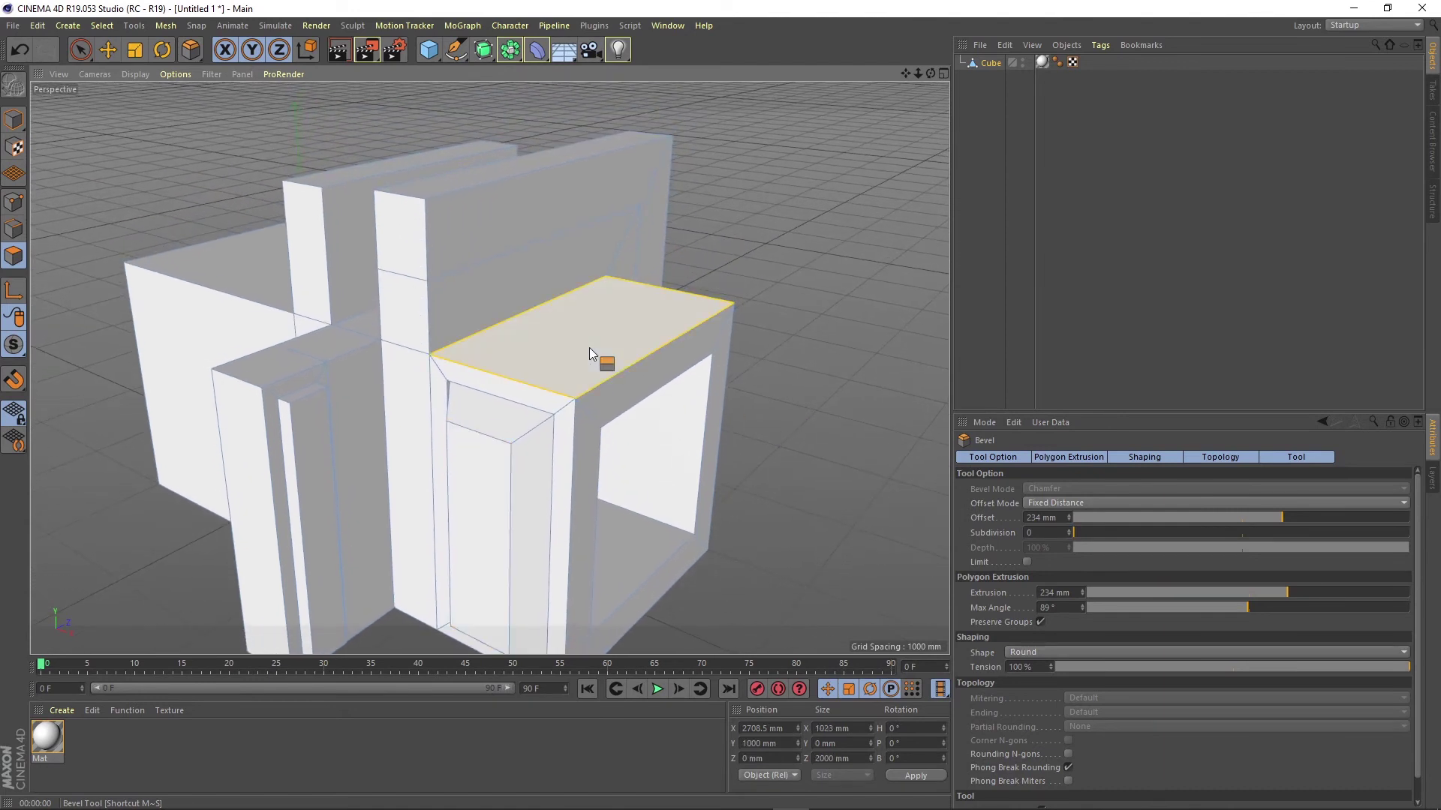
pyautogui.rightClick(624, 324)
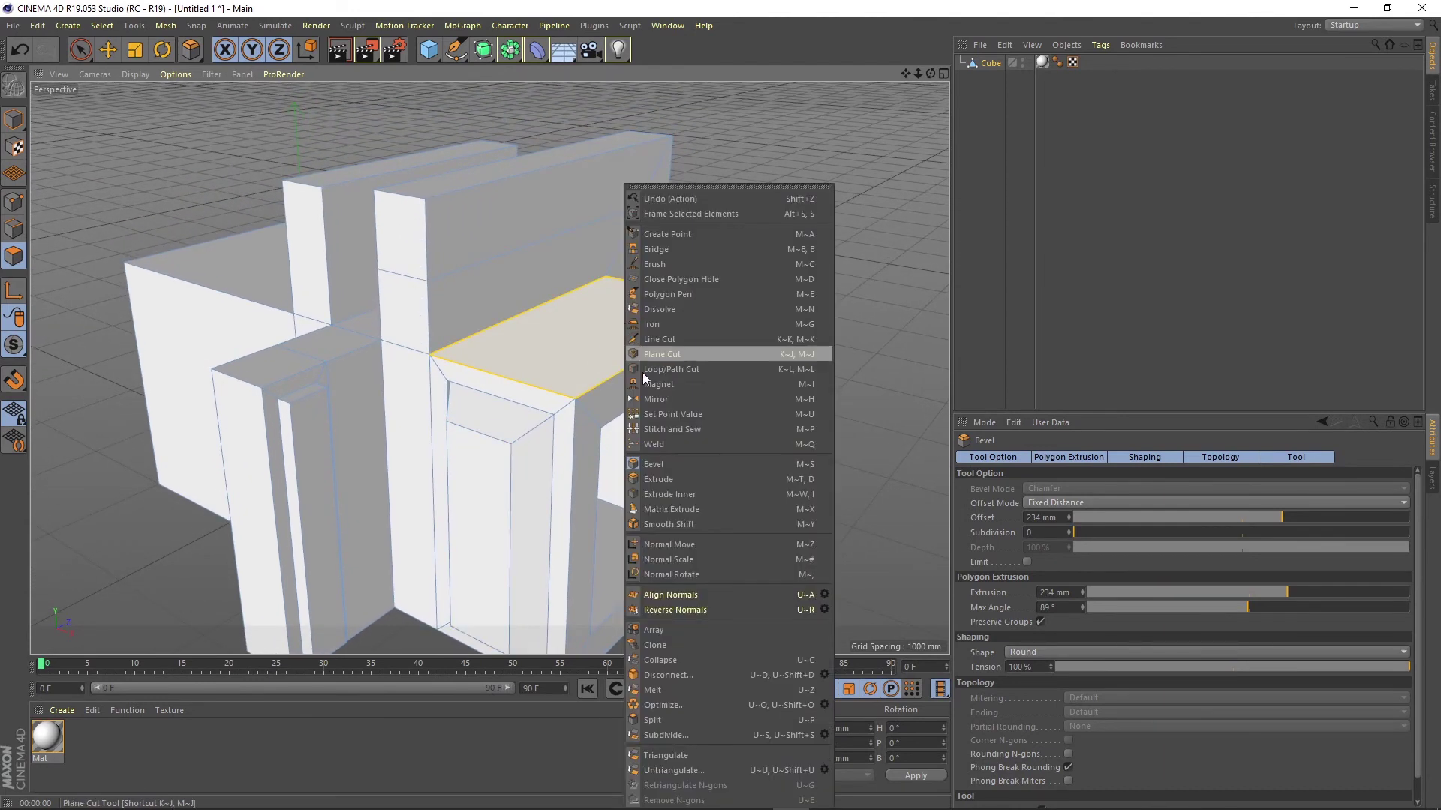
pyautogui.click(666, 461)
pyautogui.moveTo(768, 439); pyautogui.dragTo(554, 386)
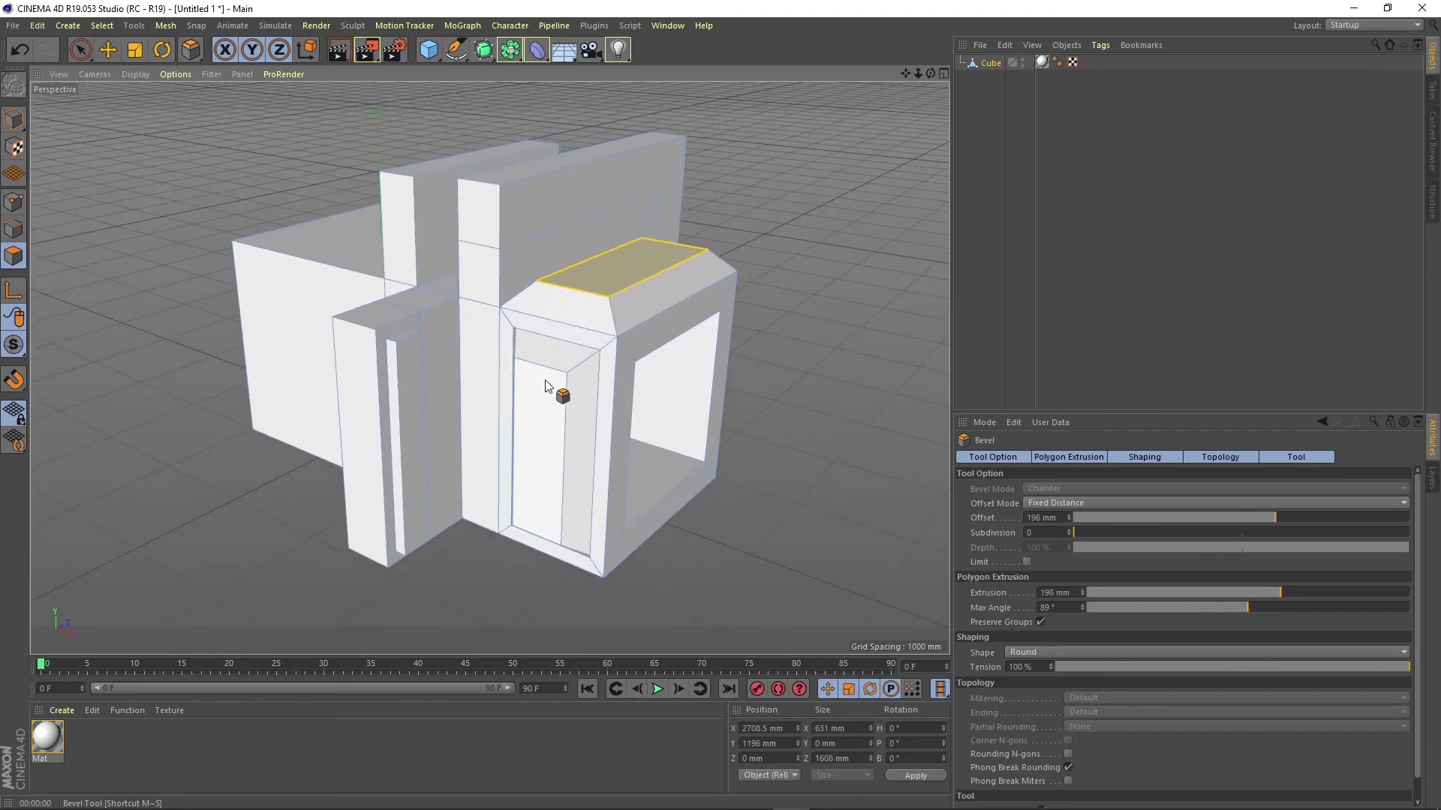
pyautogui.keyDown('alt'); pyautogui.moveTo(482, 418); pyautogui.dragTo(612, 279); pyautogui.keyUp('alt')
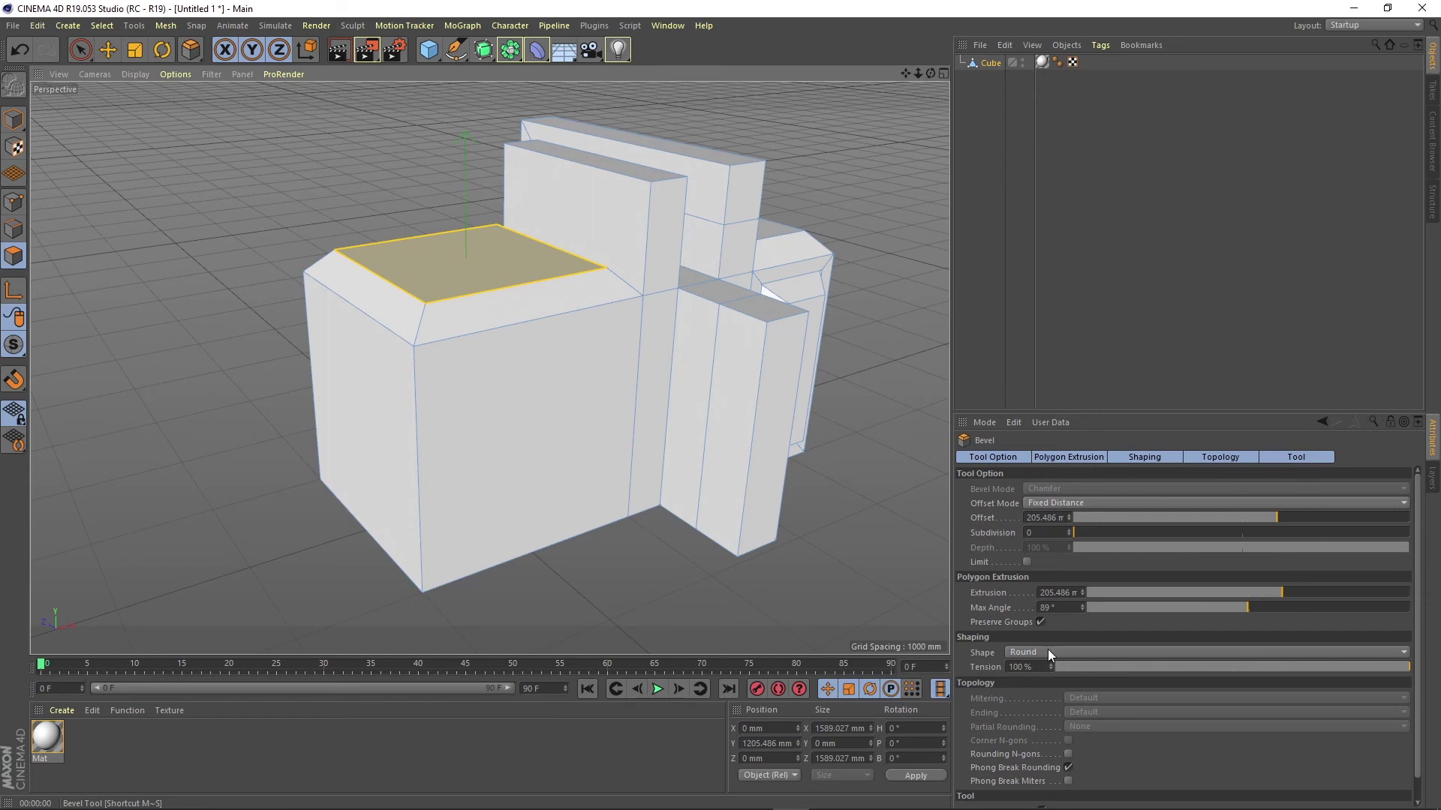
pyautogui.keyDown('alt'); pyautogui.moveTo(799, 421); pyautogui.dragTo(533, 415); pyautogui.keyUp('alt')
pyautogui.scroll(-1, 533, 415)
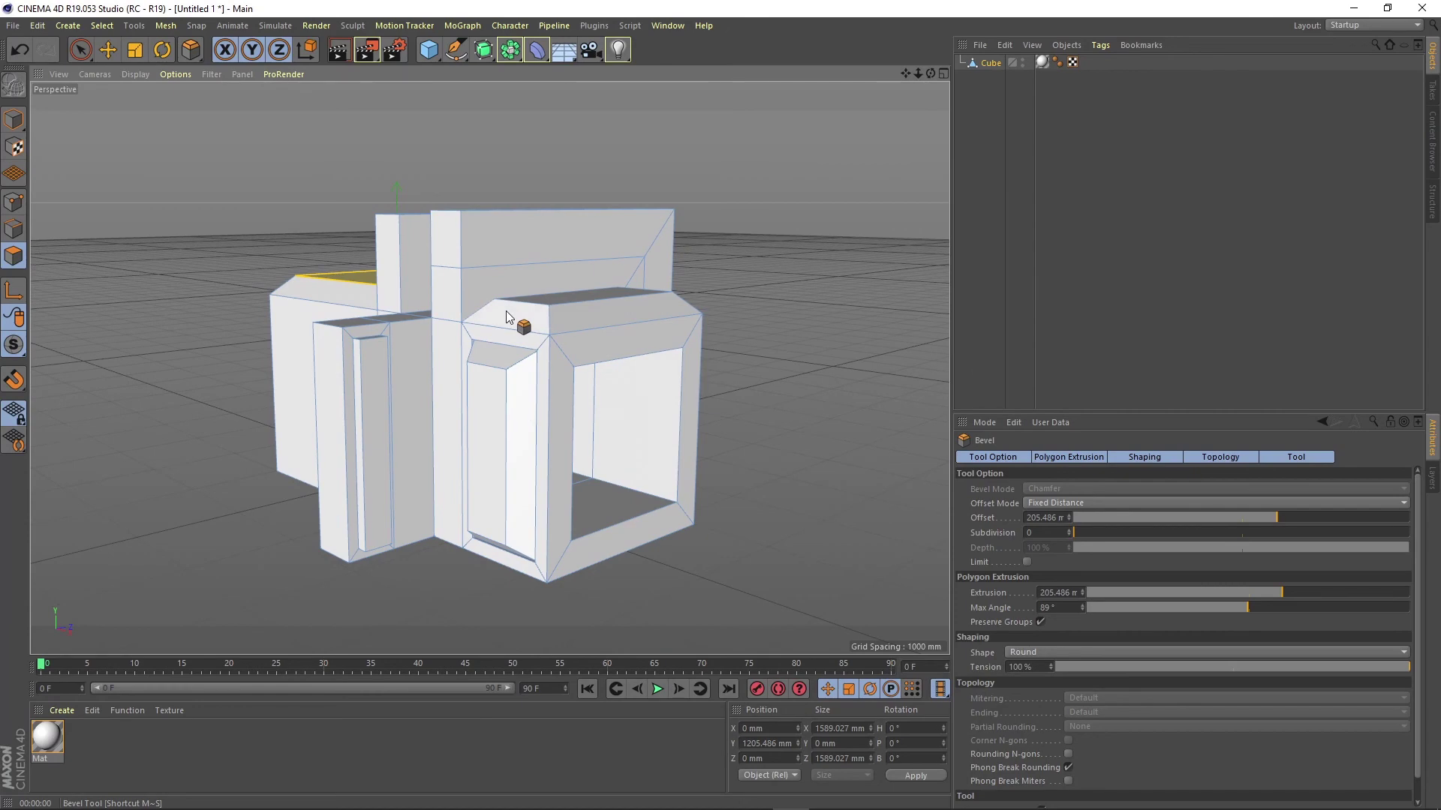
# Orbit around the model to view the front opening.
pyautogui.moveTo(506, 316)
pyautogui.keyDown('alt'); pyautogui.mouseDown()
pyautogui.moveTo(526, 368)
pyautogui.moveTo(570, 361)
pyautogui.moveTo(405, 367)
pyautogui.moveTo(561, 327)
pyautogui.moveTo(578, 327)
pyautogui.moveTo(488, 384)
pyautogui.moveTo(588, 393)
pyautogui.moveTo(451, 385)
pyautogui.moveTo(515, 360)
pyautogui.moveTo(647, 361)
pyautogui.moveTo(390, 373)
pyautogui.moveTo(579, 367)
pyautogui.moveTo(493, 337)
pyautogui.mouseUp(); pyautogui.keyUp('alt')
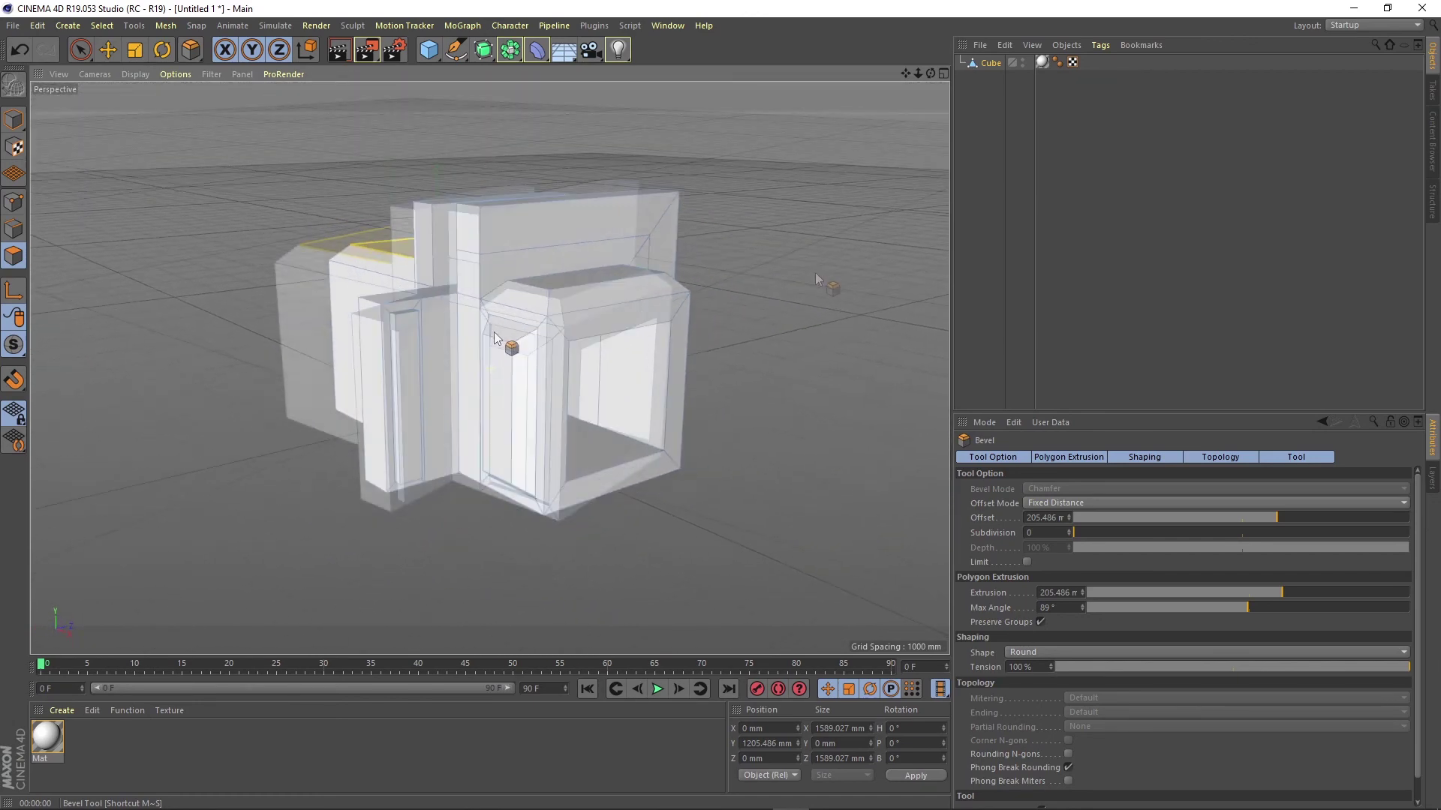